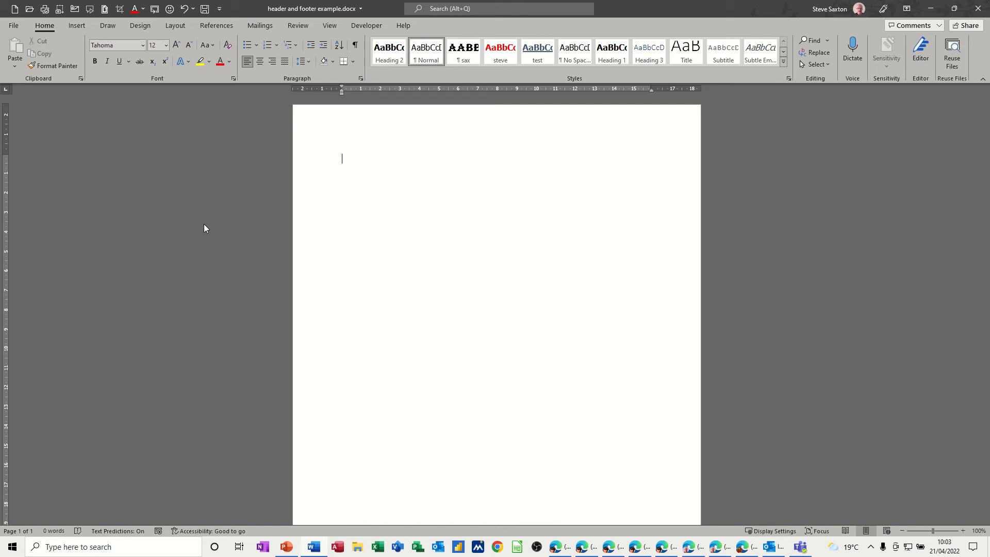
Step: Open the header and footer areas for editing and place the insertion point in the footer
double_click(407, 125)
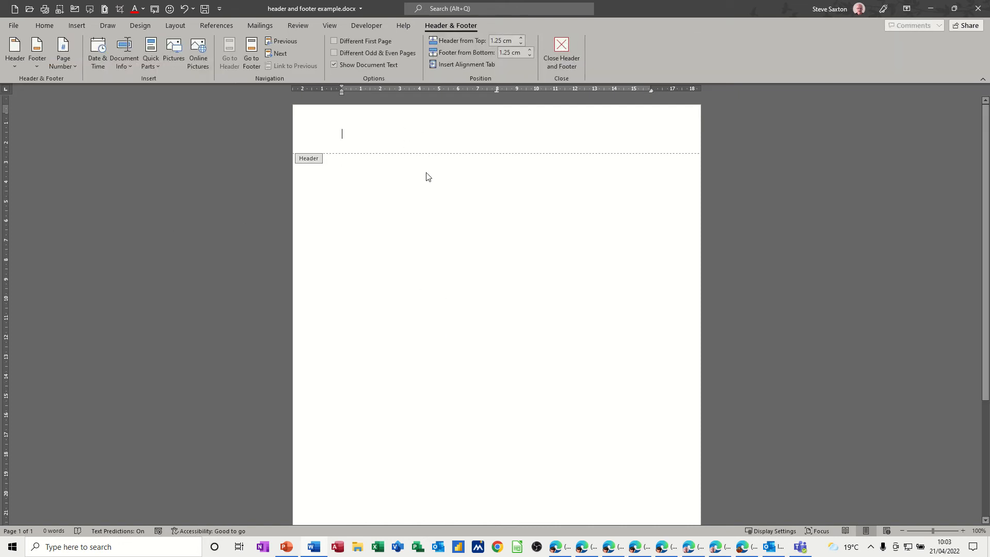
scroll(426, 180, "down", 4)
scroll(428, 186, "down", 1)
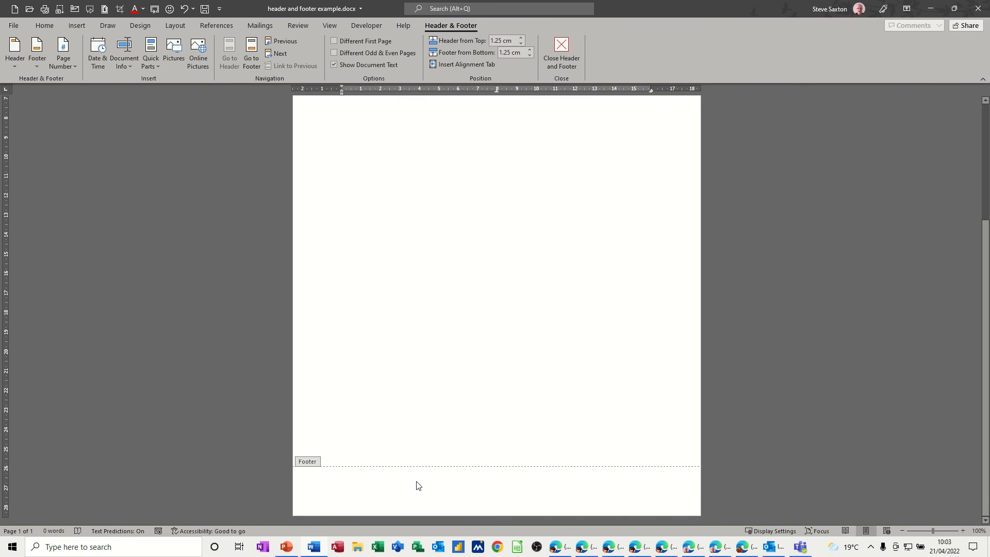
left_click(364, 486)
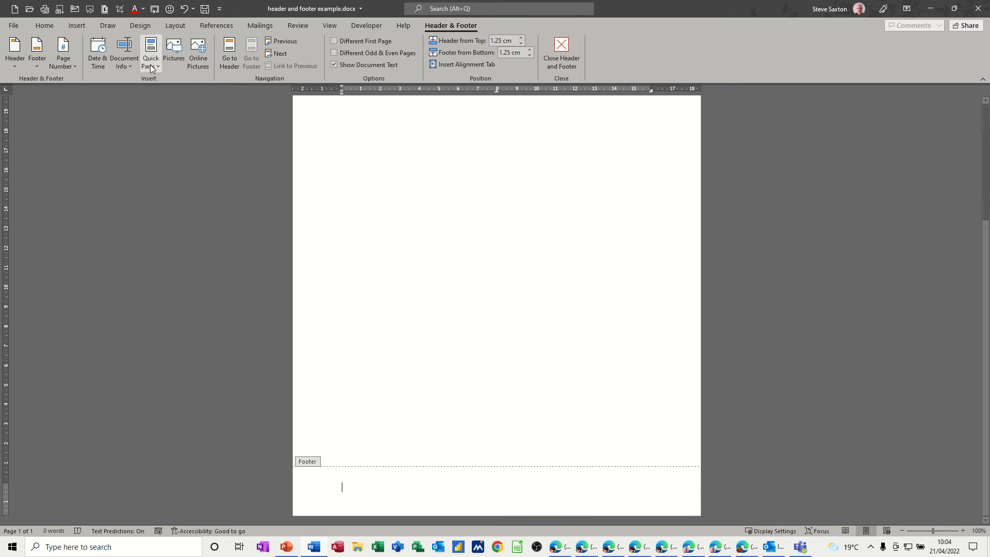
Step: Insert a FileName field in the footer with Lowercase format and the path added to the filename
left_click(77, 26)
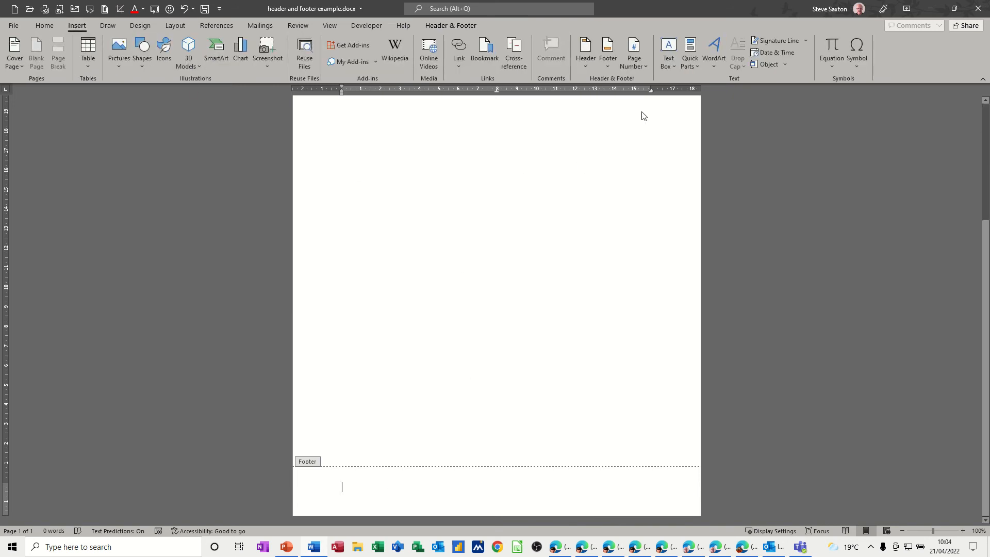
left_click(697, 67)
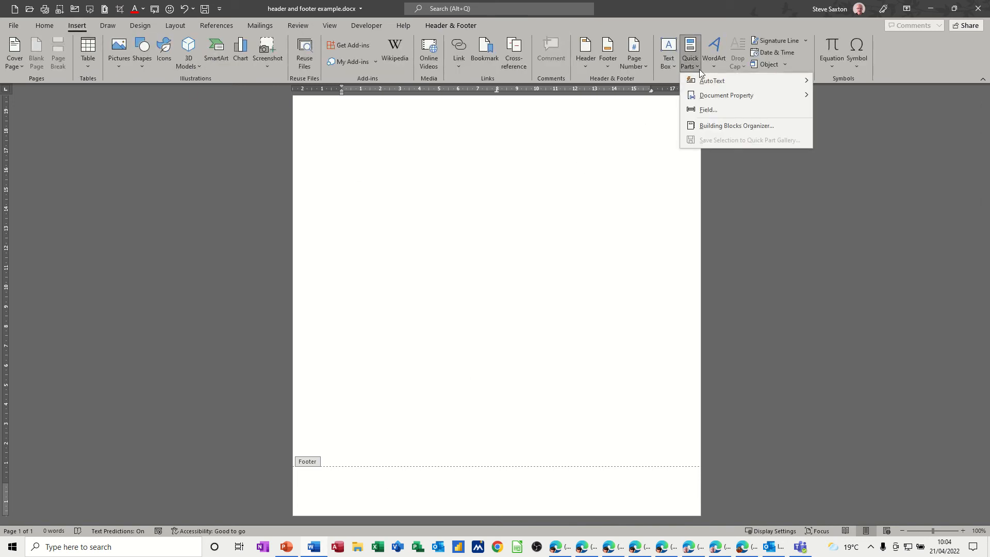
left_click(706, 110)
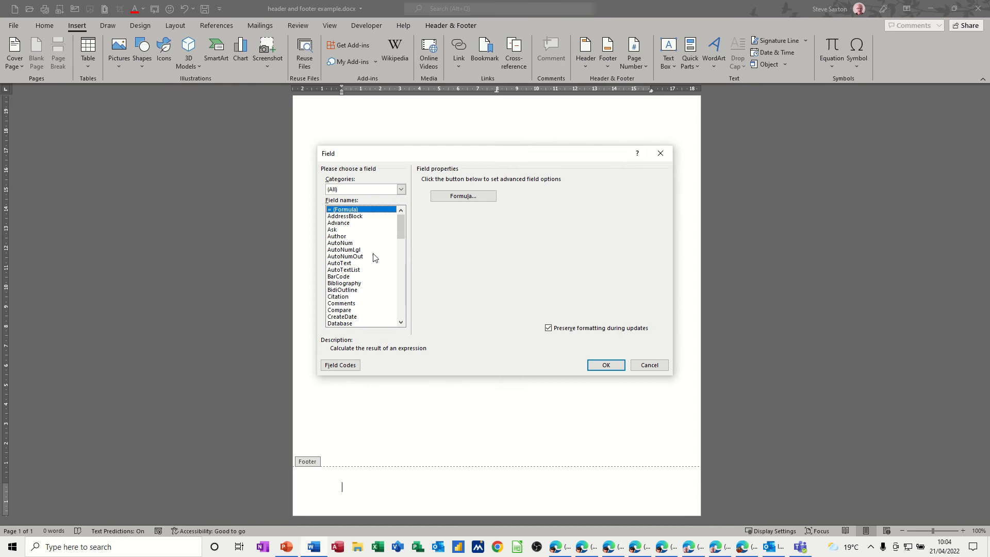
left_click(344, 276)
scroll(345, 277, "down", 4)
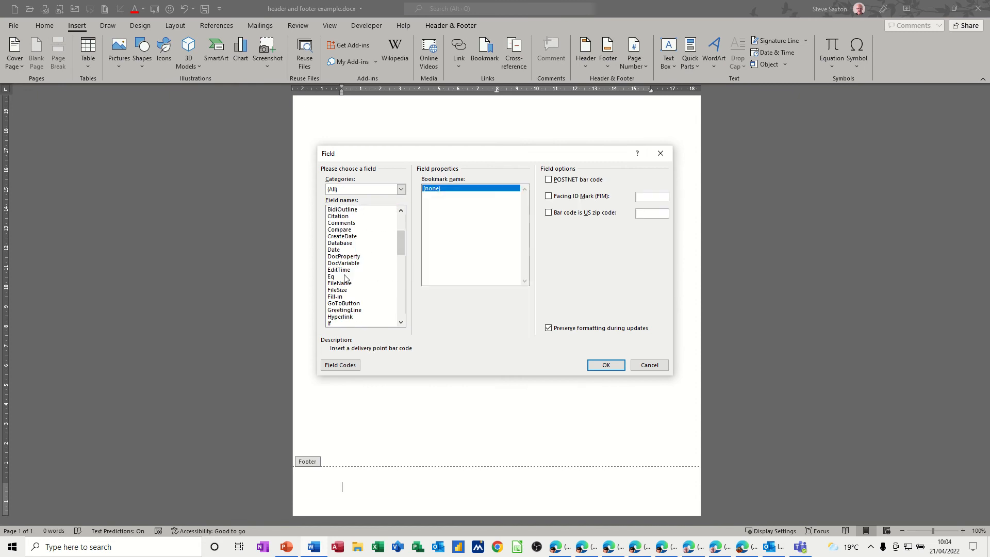
left_click(344, 284)
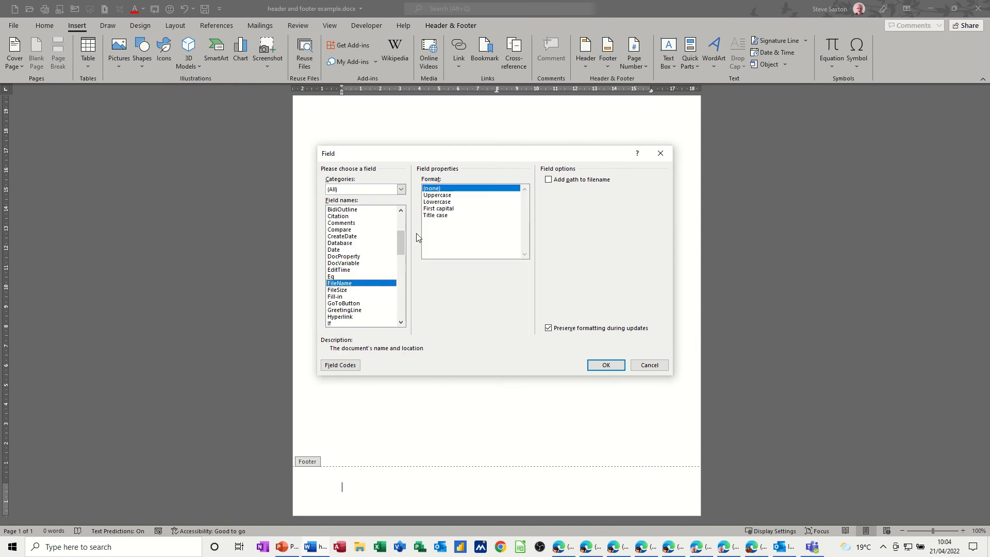
left_click(447, 202)
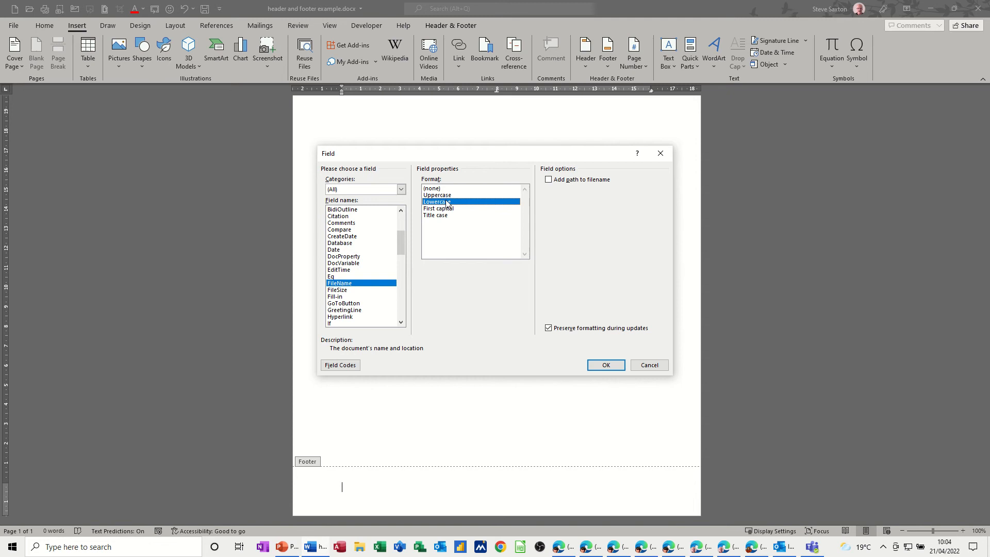
left_click(549, 180)
left_click(600, 366)
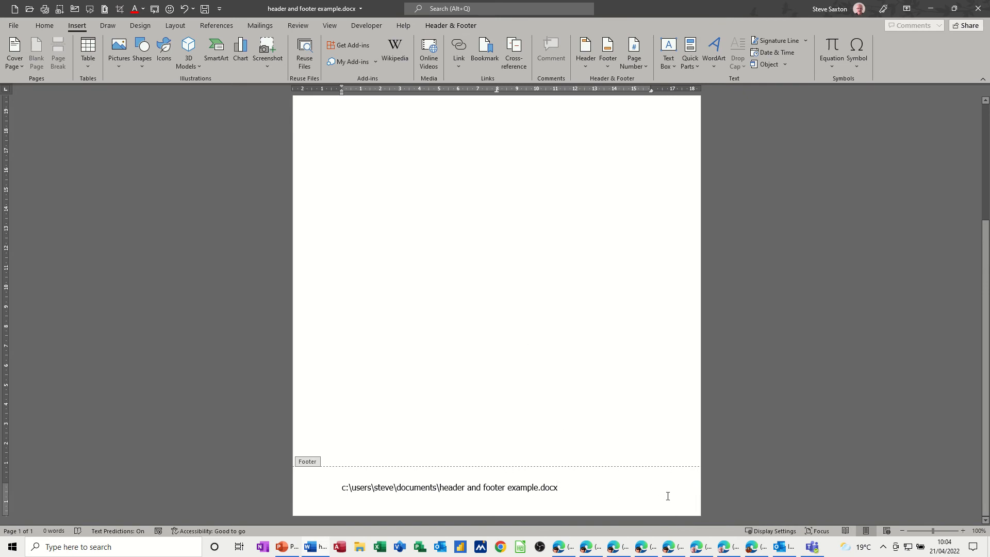
Step: Try adding the Plain Number 3 page number at the bottom of the page, and undo that insertion
left_click(444, 23)
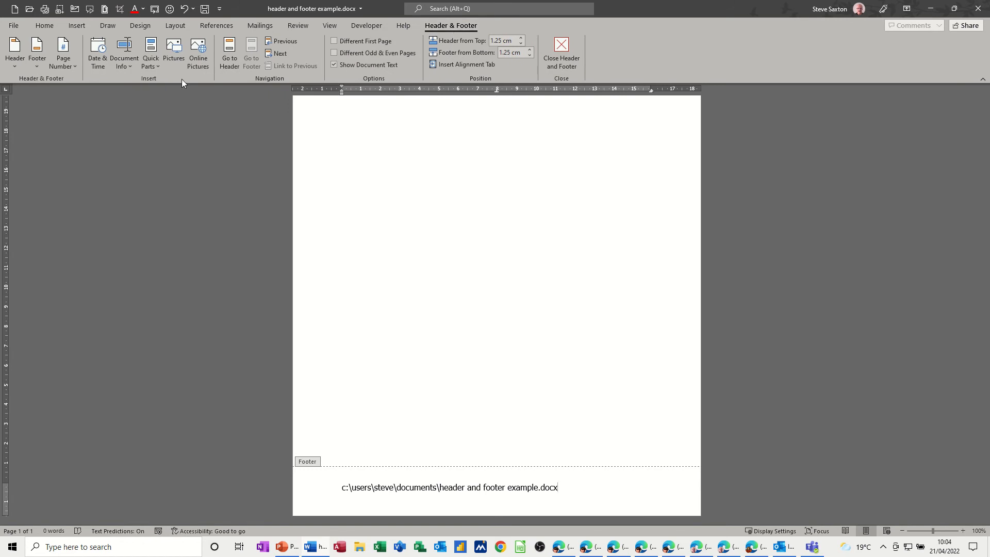
left_click(71, 65)
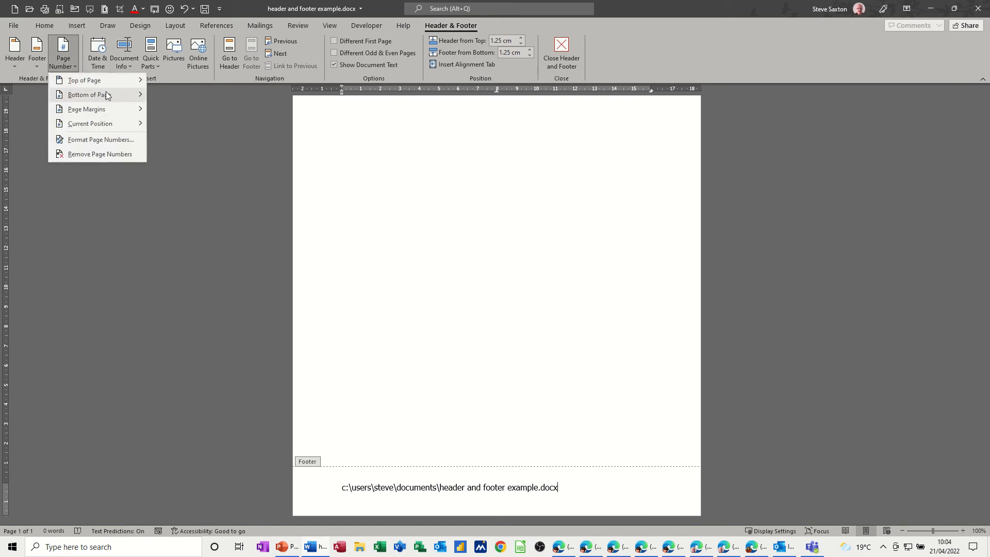
mouse_move(113, 95)
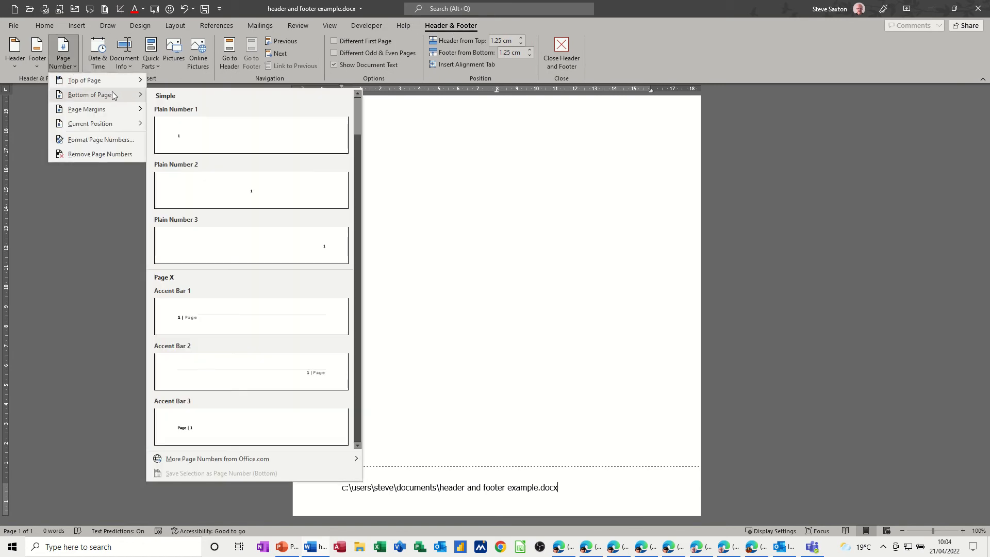
left_click(315, 243)
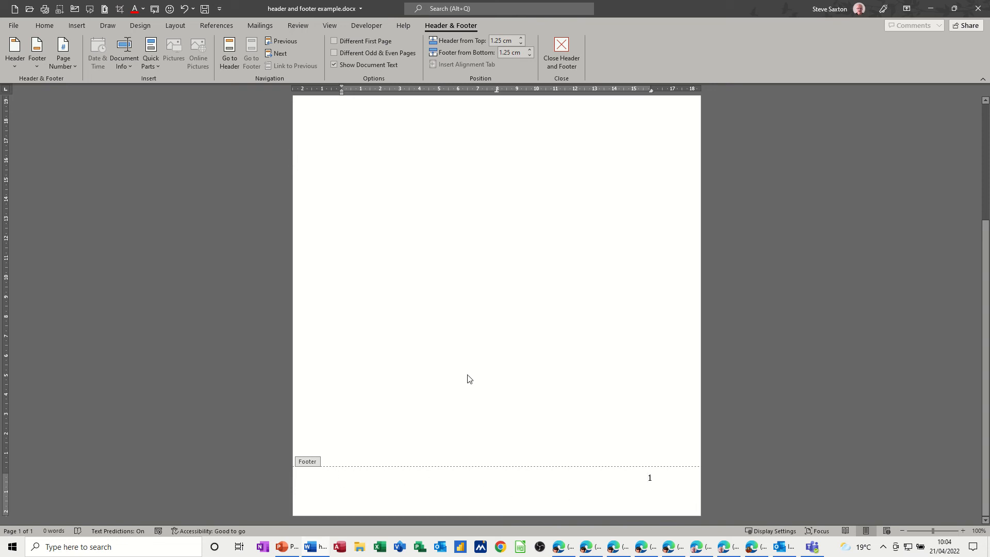
left_click(185, 9)
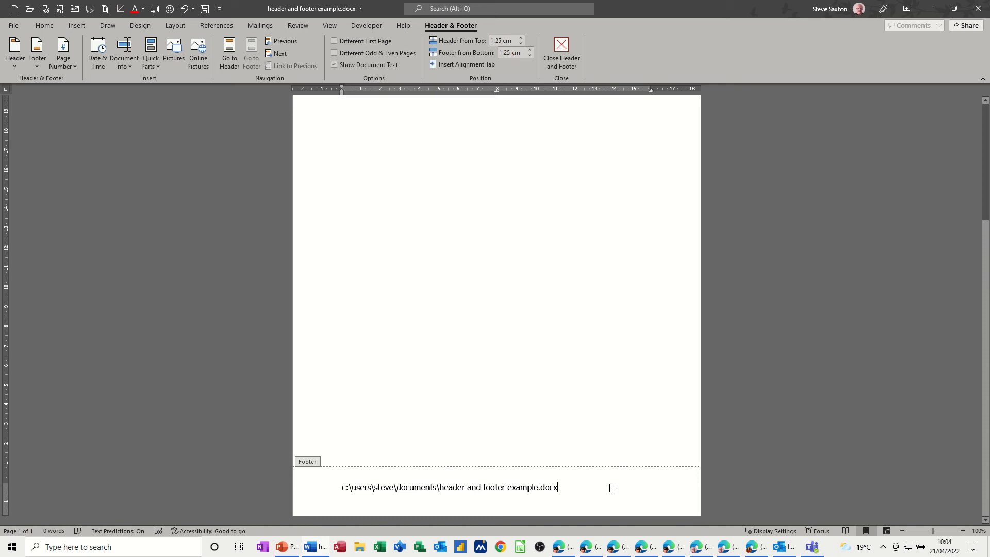
Step: Reduce the font size of the file path text in the footer by several points
left_click_drag(569, 489, 340, 487)
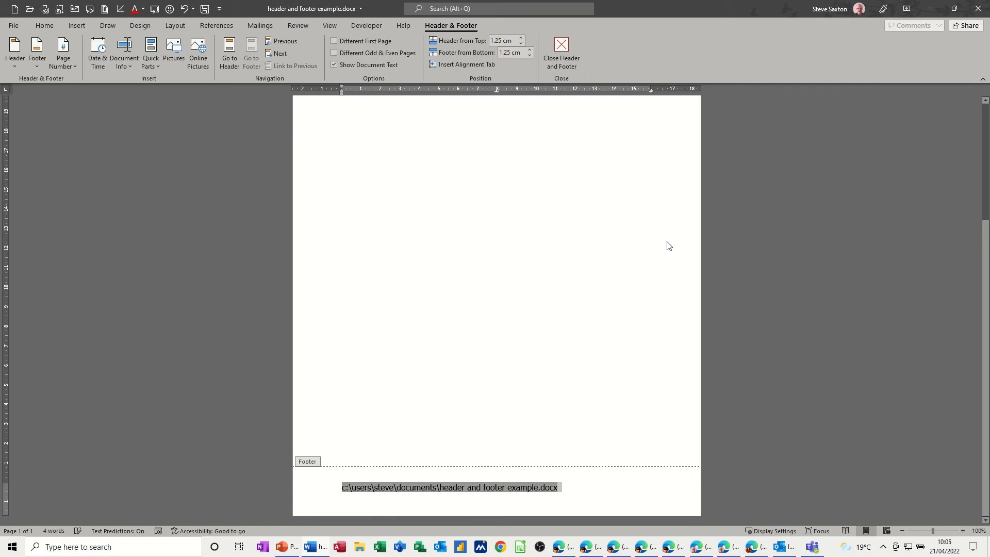
key("ctrl+bracketleft")
key("ctrl+bracketleft")
key("ctrl+bracketleft")
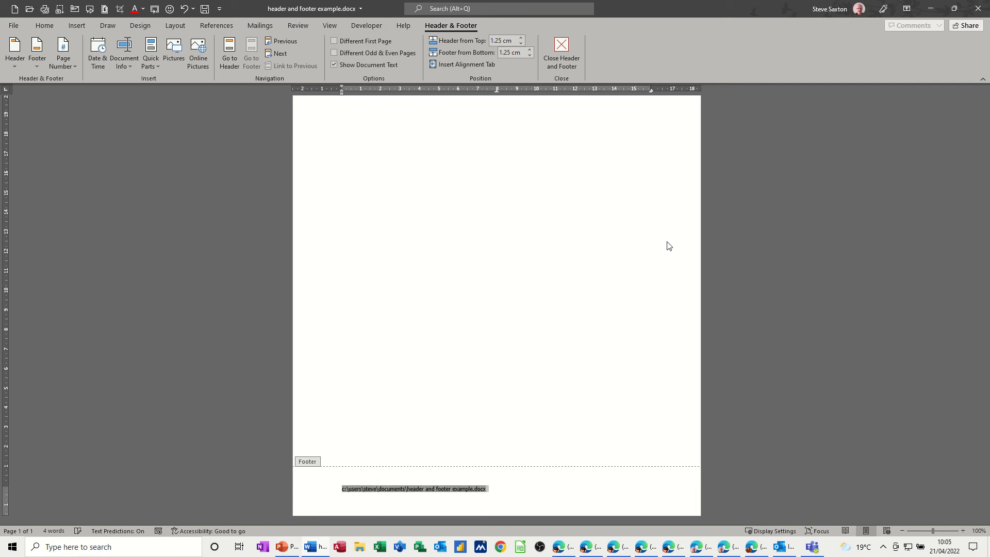
Step: Move the insertion point from the end of the footer's file path to the right-aligned tab stop on the same line
left_click(539, 489)
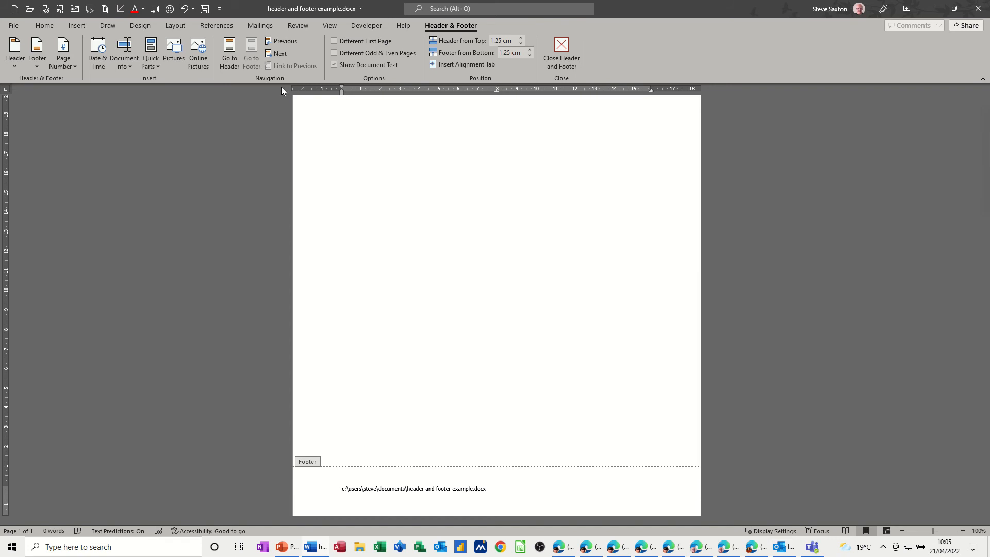
left_click(81, 24)
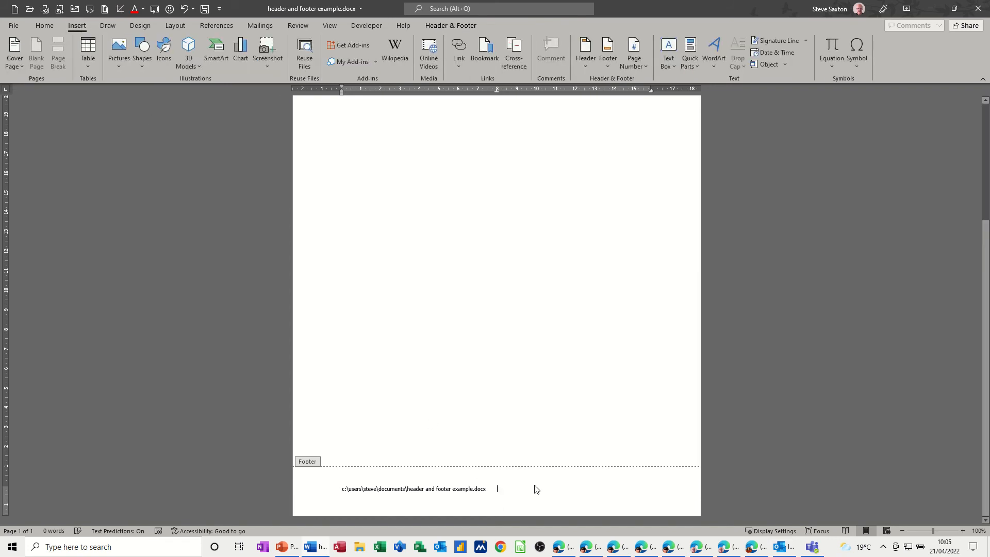
key("Return")
key("Tab")
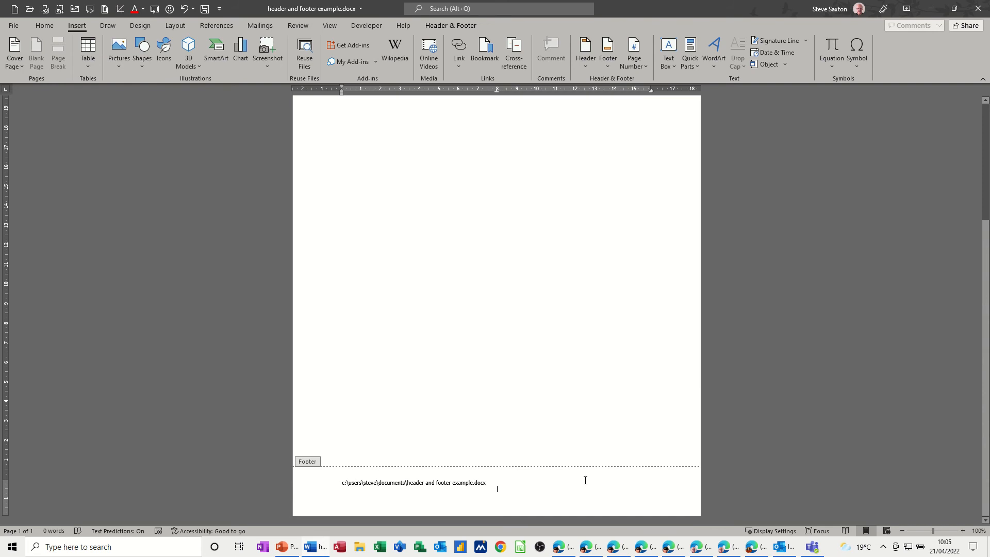
key("ctrl+z")
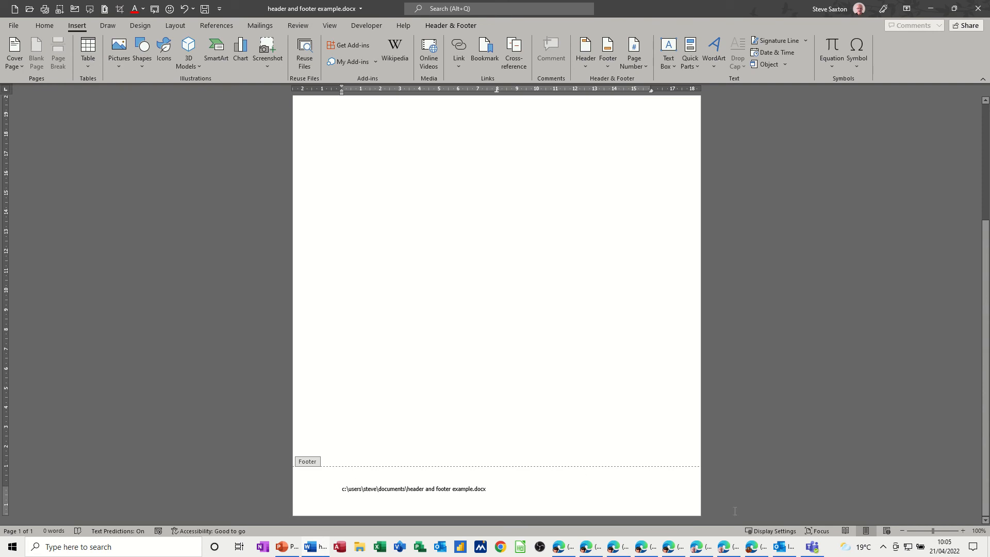
Step: Insert a Page field with the 1, 2, 3 number format at the footer's right-aligned tab stop
left_click(697, 67)
left_click(712, 110)
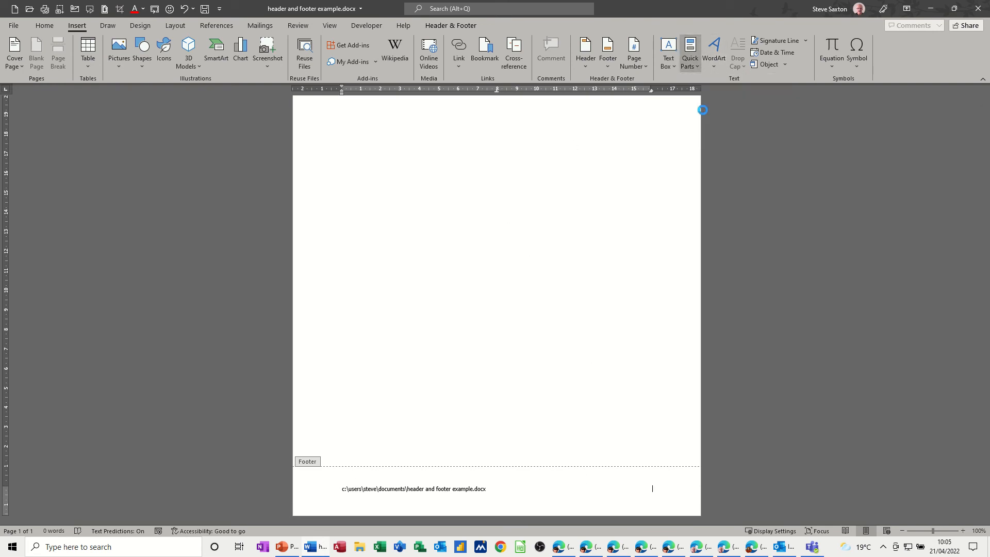
left_click(348, 278)
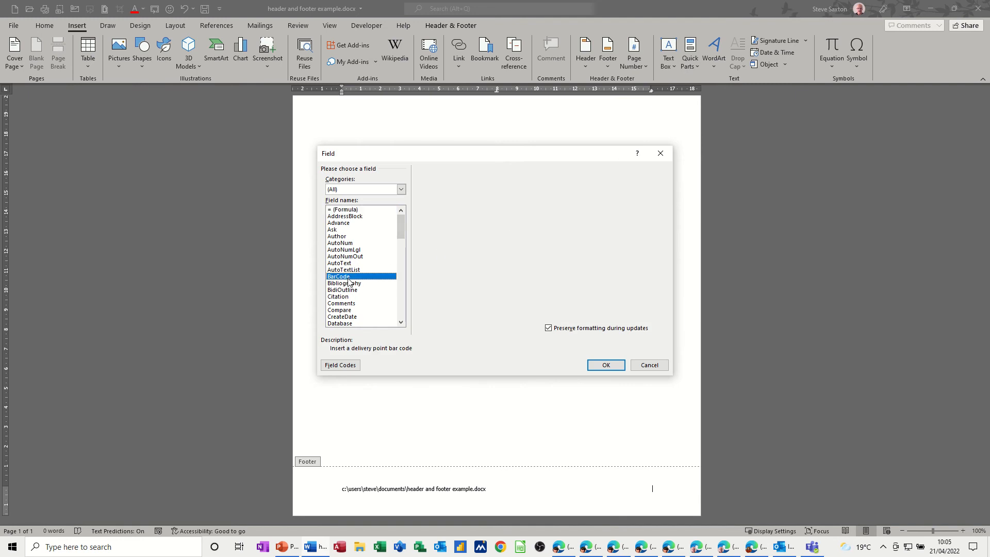
key("p")
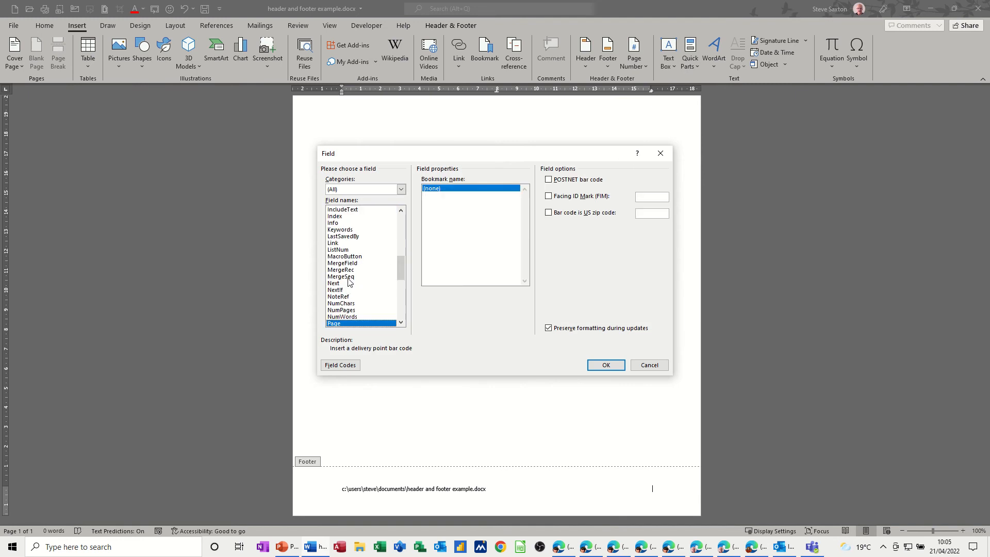
left_click(401, 323)
left_click(401, 322)
left_click(401, 322)
left_click(401, 322)
left_click(401, 323)
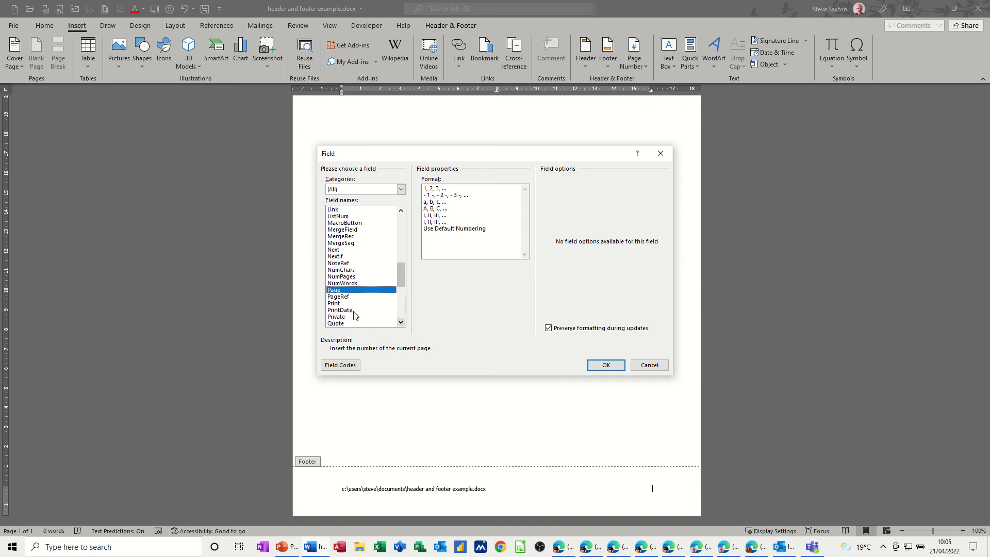
left_click(434, 189)
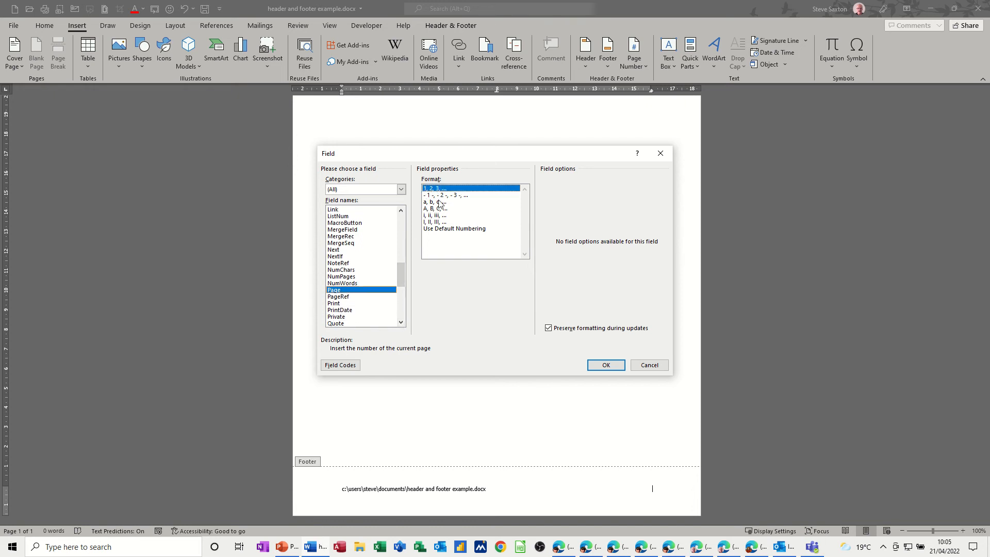
left_click(599, 369)
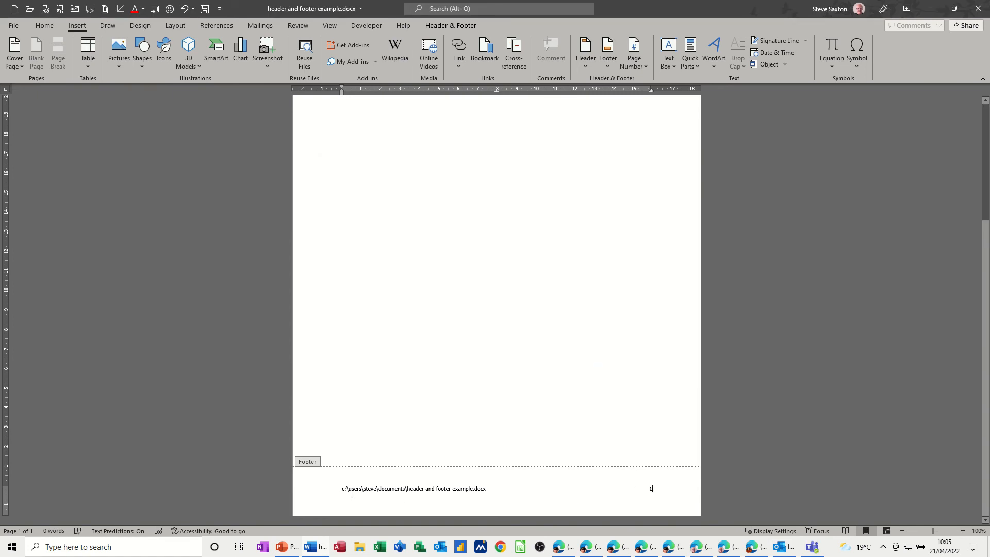
Step: Return to the document body and insert a page break to add a second page
double_click(474, 291)
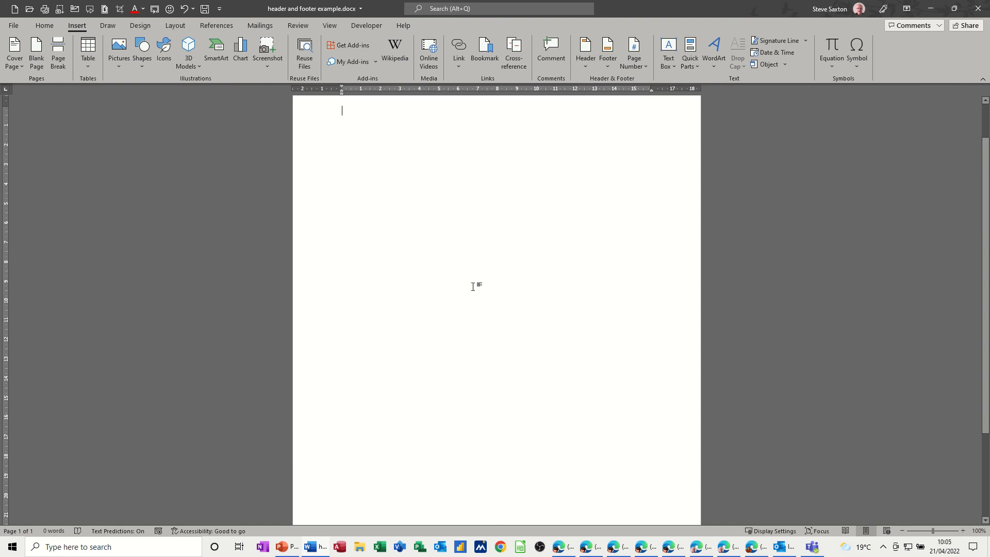
scroll(475, 283, "down", 5)
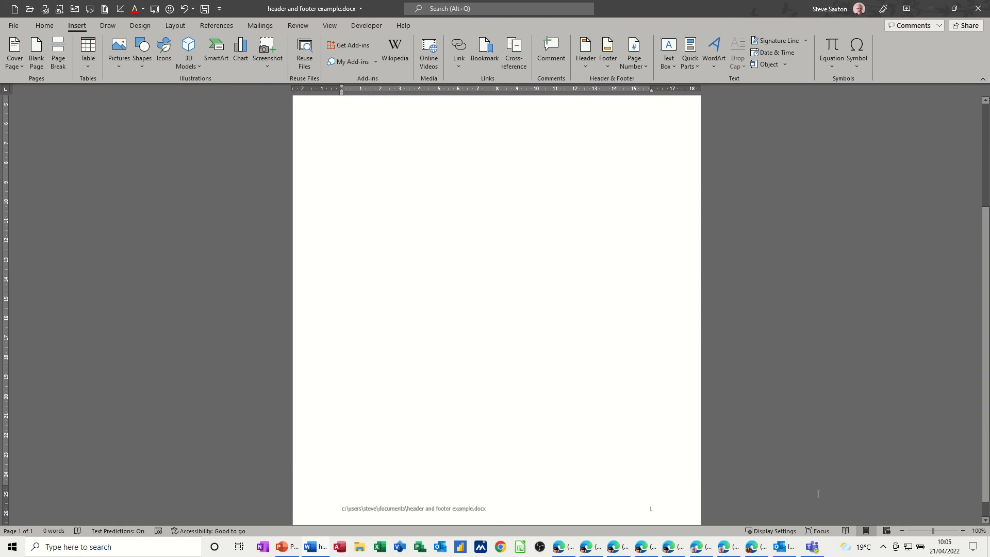
left_click(902, 530)
left_click(902, 530)
left_click(902, 530)
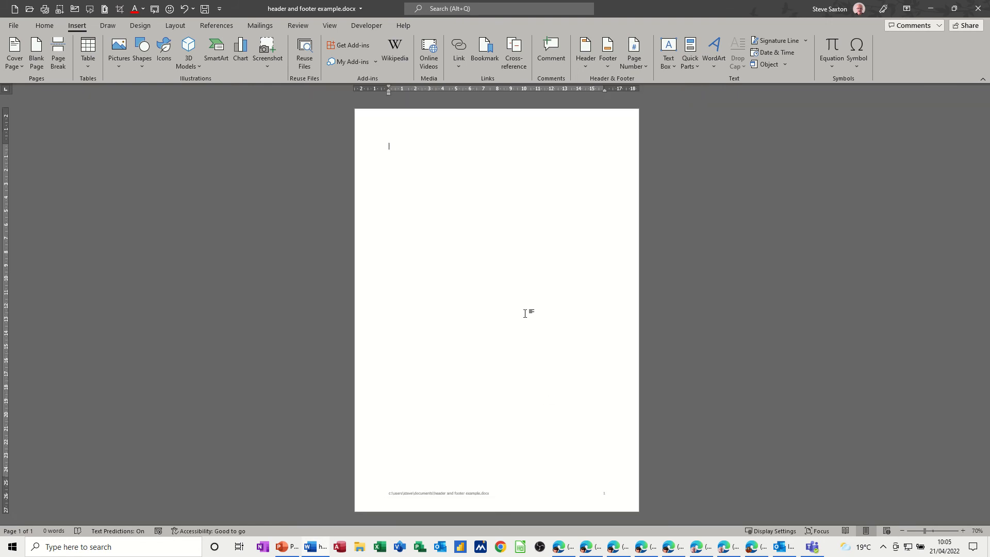
key("ctrl+Return")
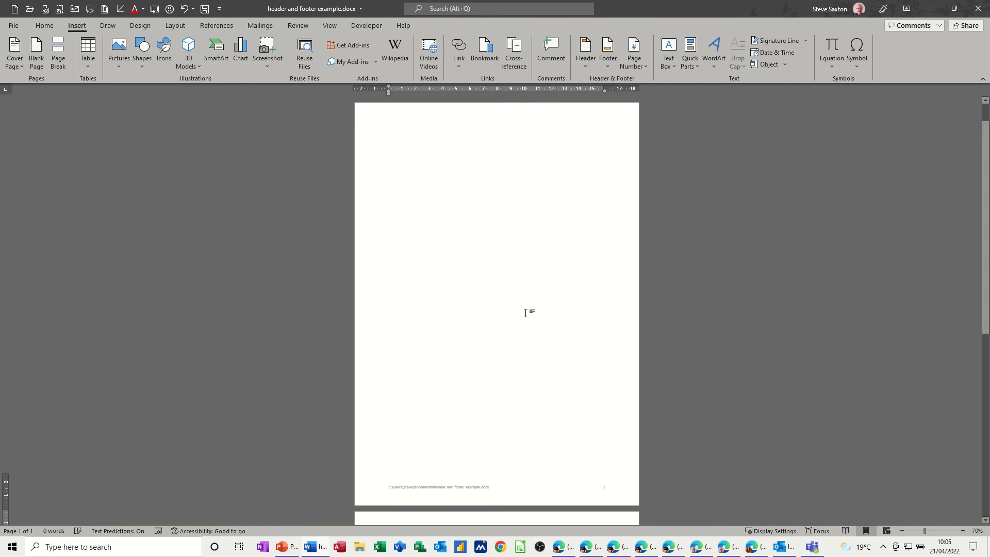
scroll(531, 361, "down", 6)
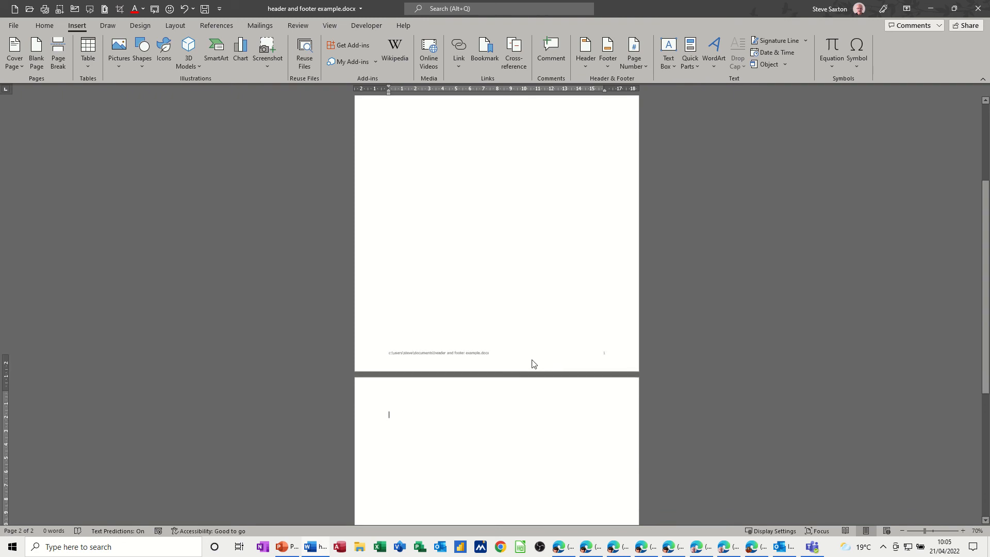
Step: Open the second page's footer for editing and select its entire line, from file path to page number
double_click(571, 505)
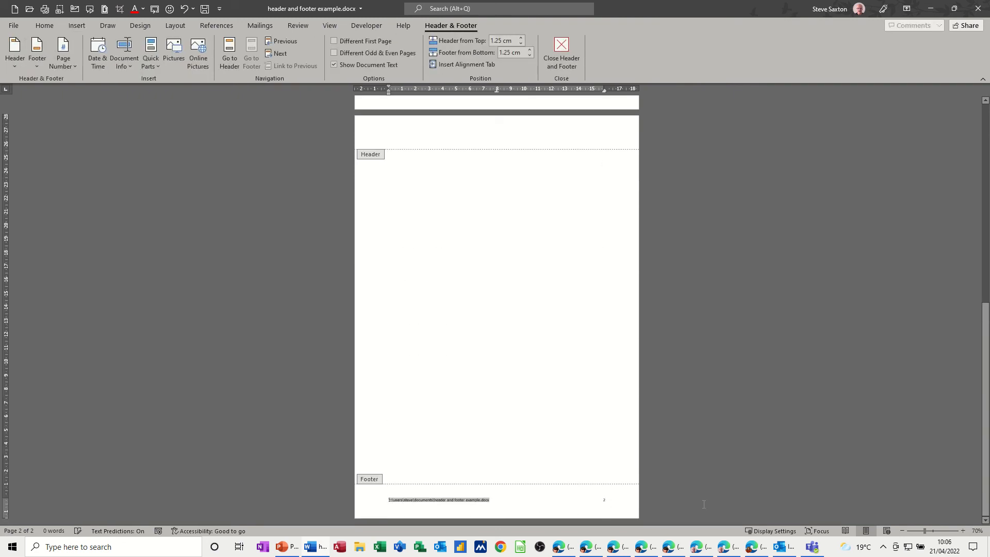
left_click(962, 531)
left_click(962, 531)
left_click(963, 531)
left_click(962, 531)
left_click(962, 531)
left_click(962, 530)
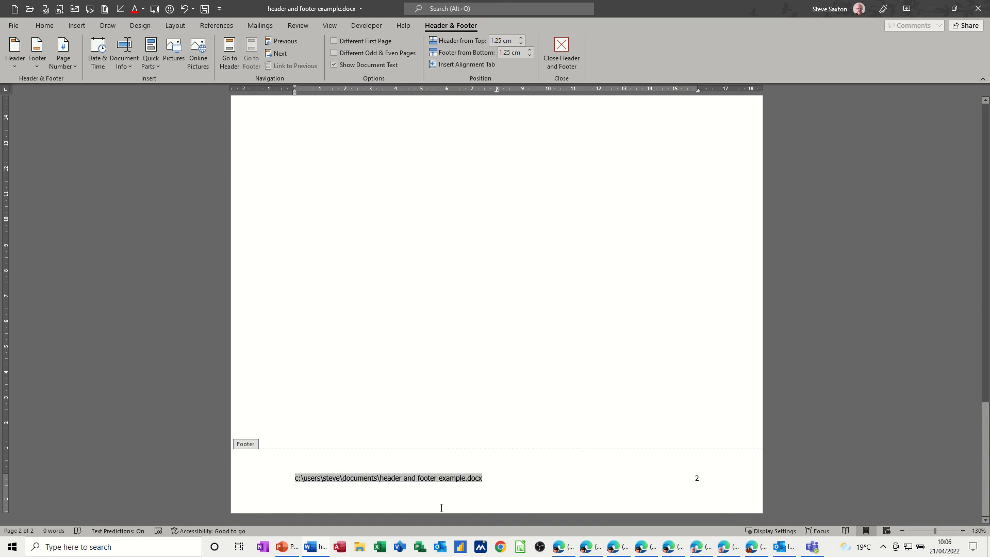
left_click(267, 482)
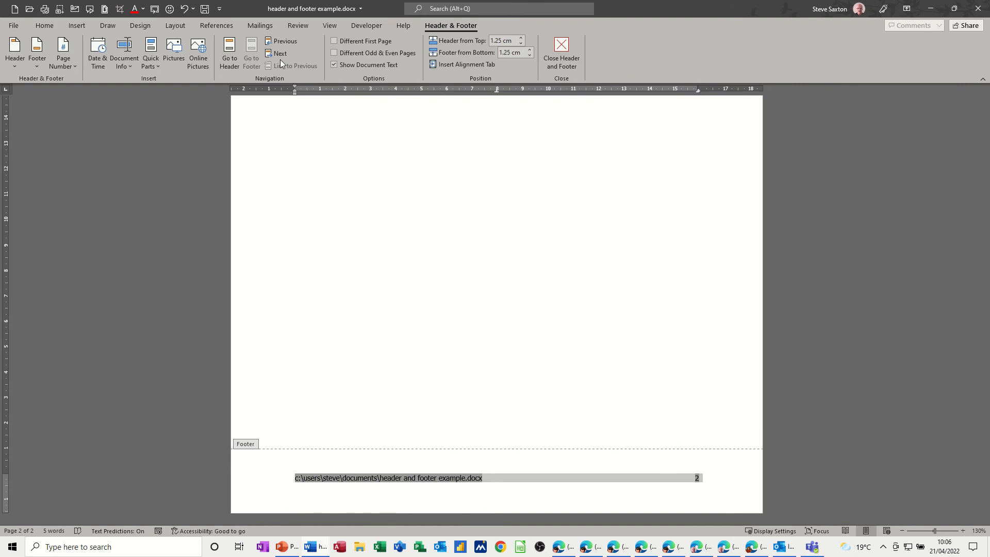
Step: Save the selected footer line as an AutoText building block named myfooter in Normal.dotm and return to the document body
left_click(77, 26)
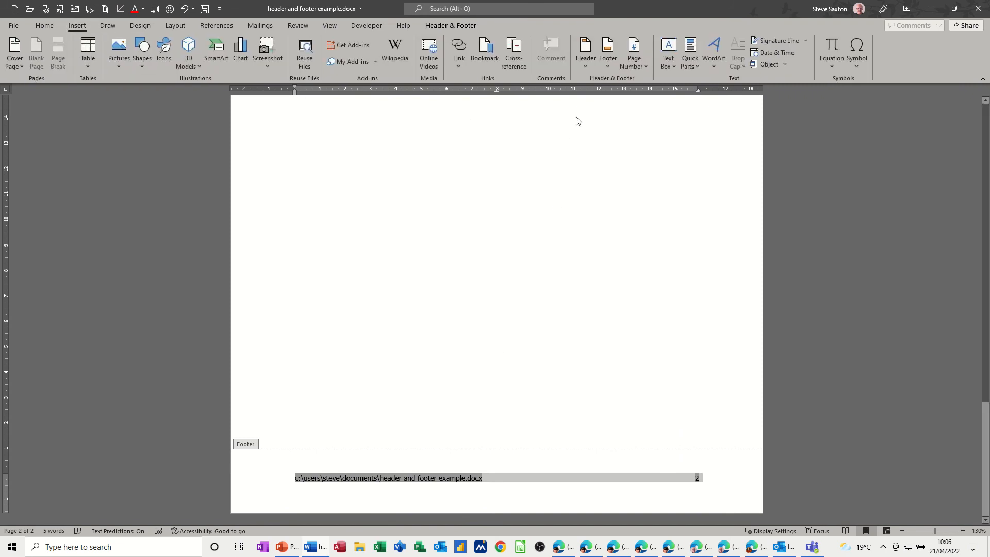
left_click(695, 70)
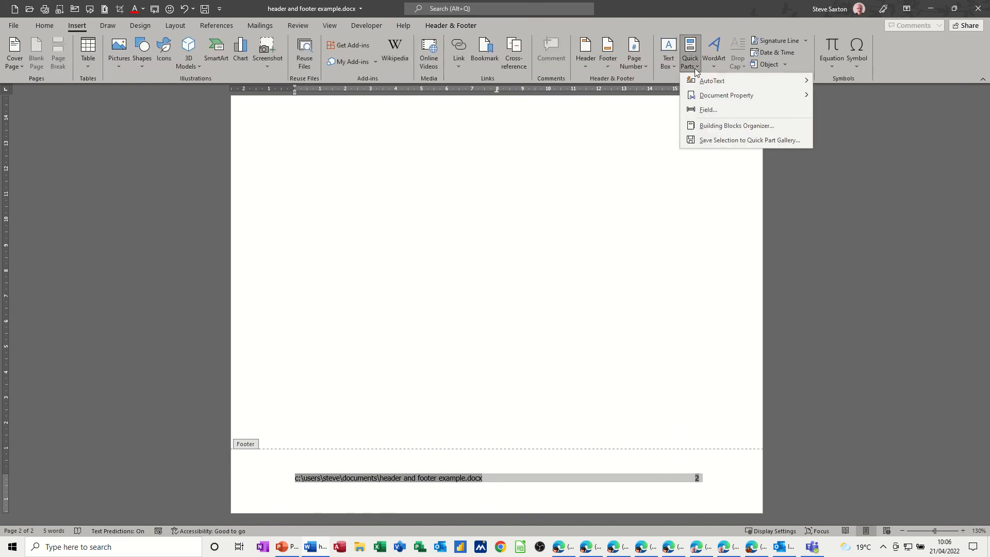
mouse_move(696, 82)
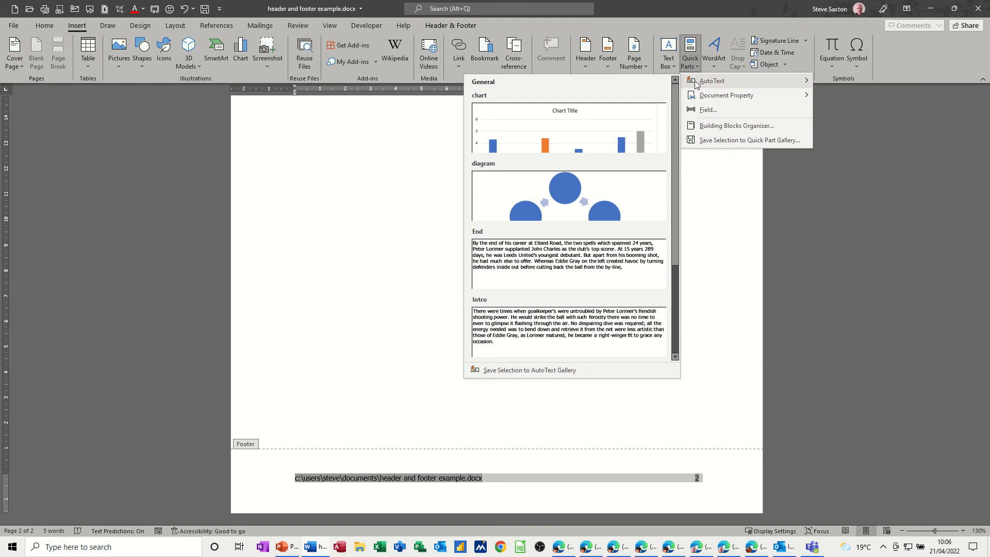
left_click(518, 370)
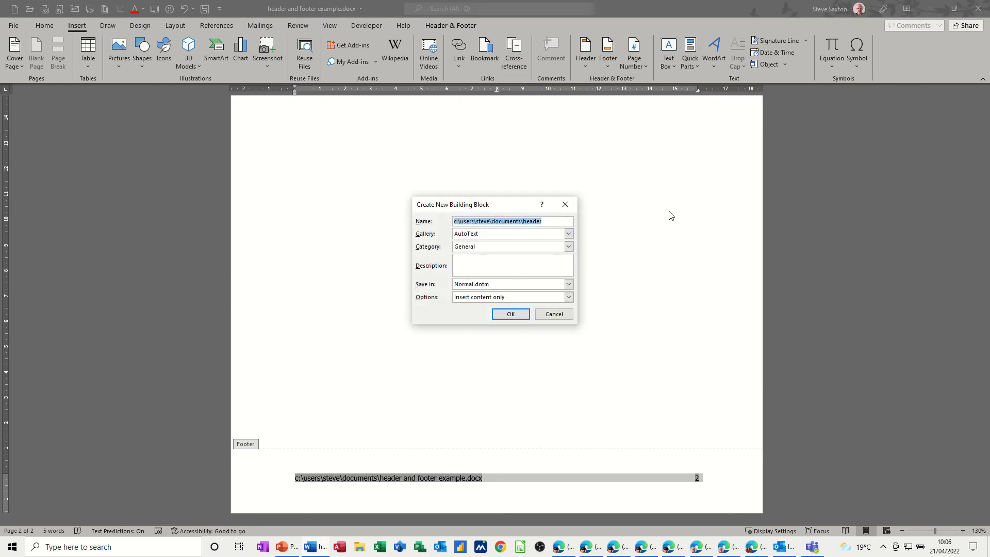
type("myfooter")
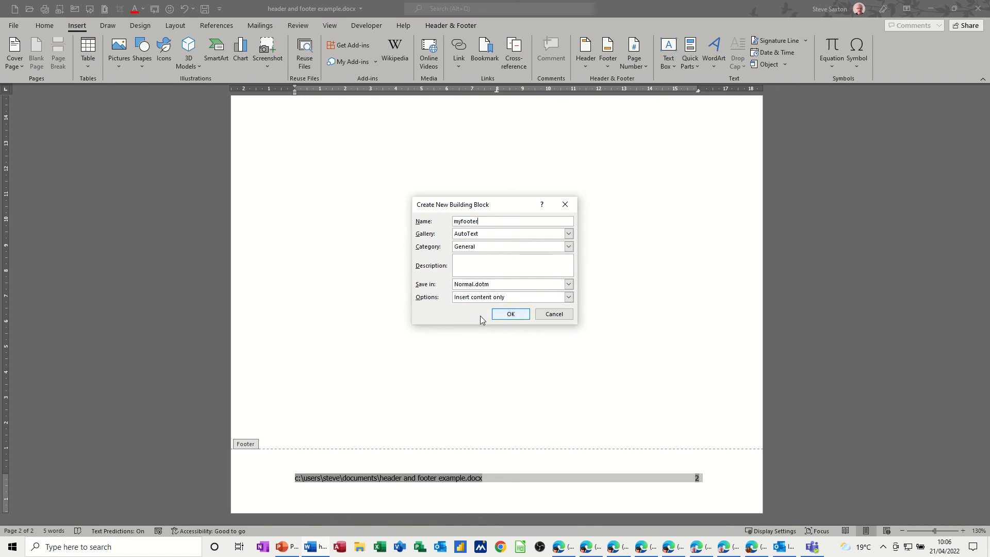
left_click(509, 314)
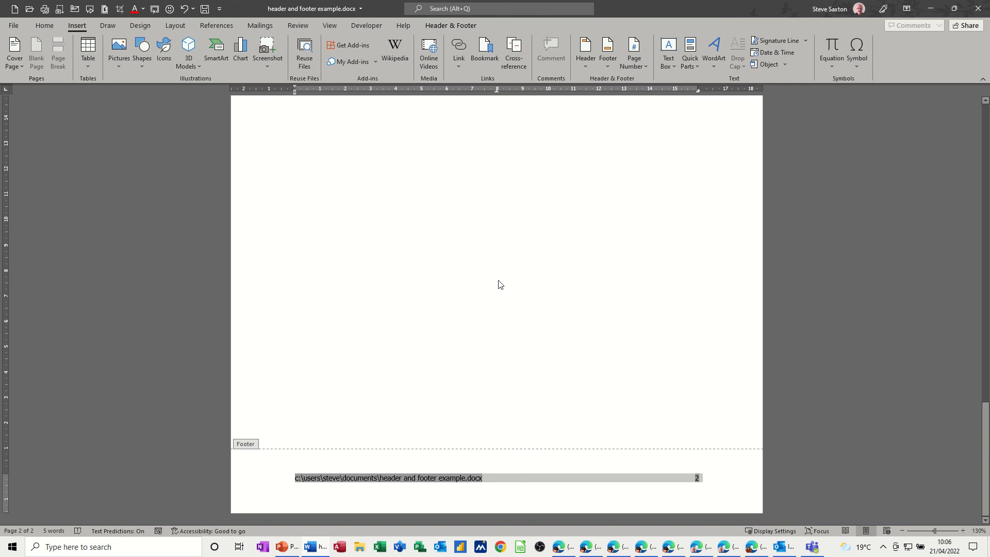
double_click(515, 276)
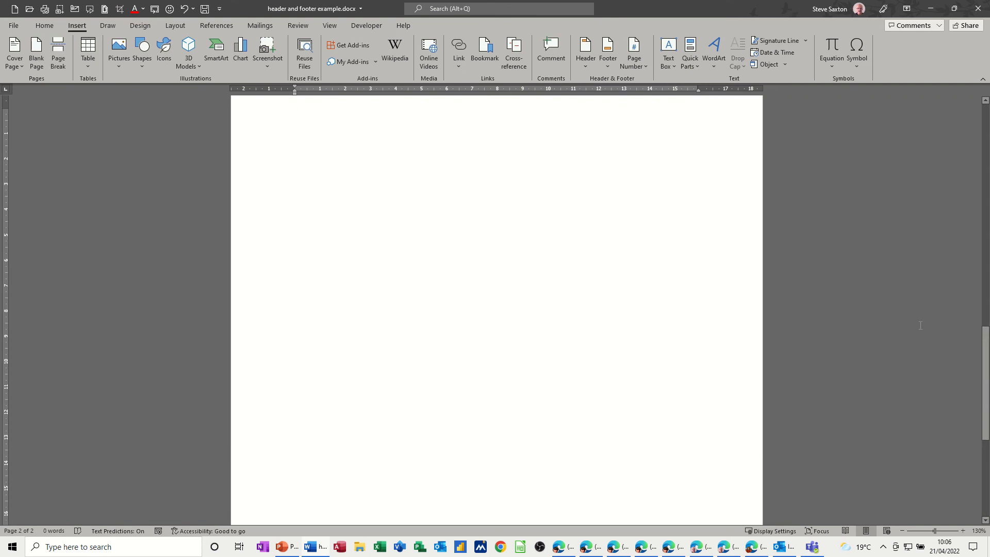
Step: Create a new blank document and insert the myfooter AutoText entry in its footer
key("ctrl+n")
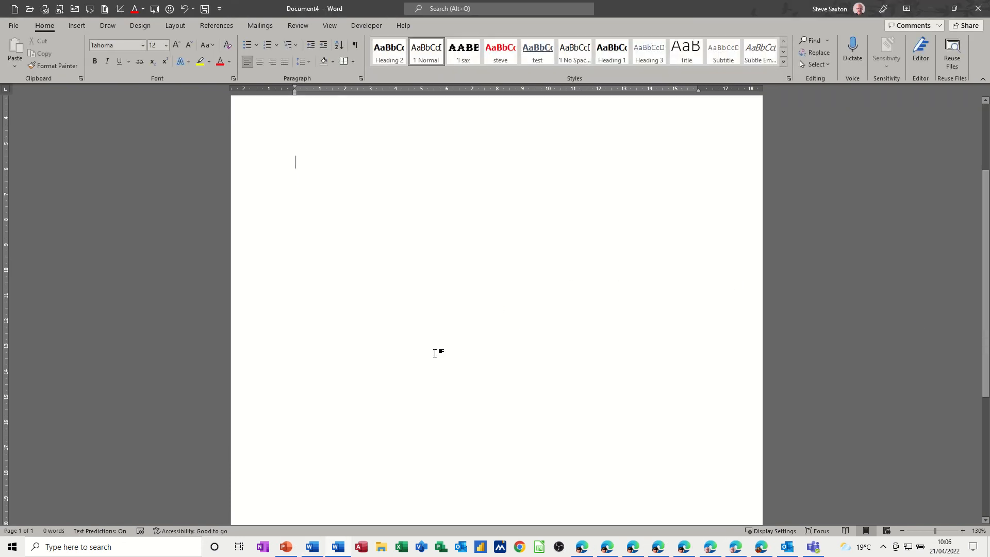
scroll(434, 353, "down", 5)
double_click(461, 499)
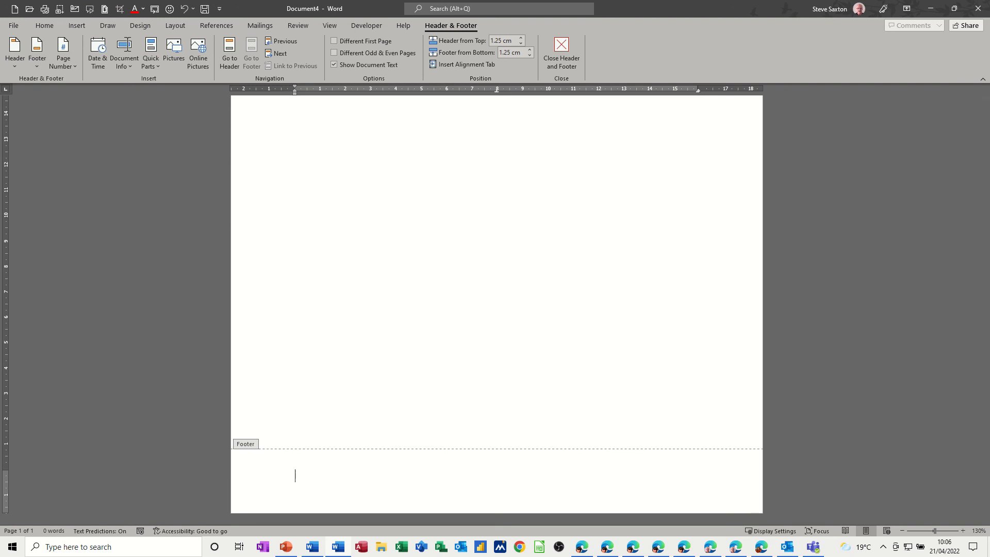
type("my")
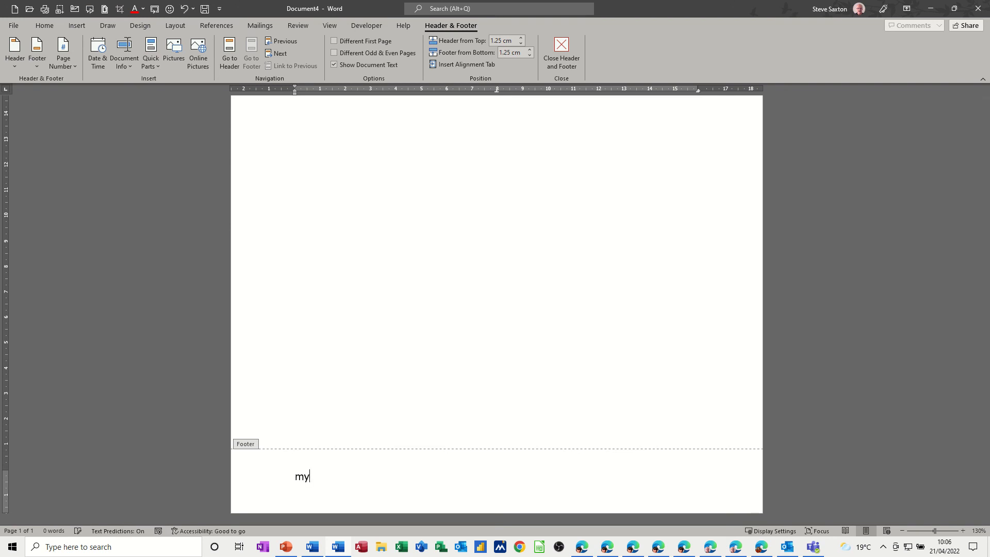
type("fo")
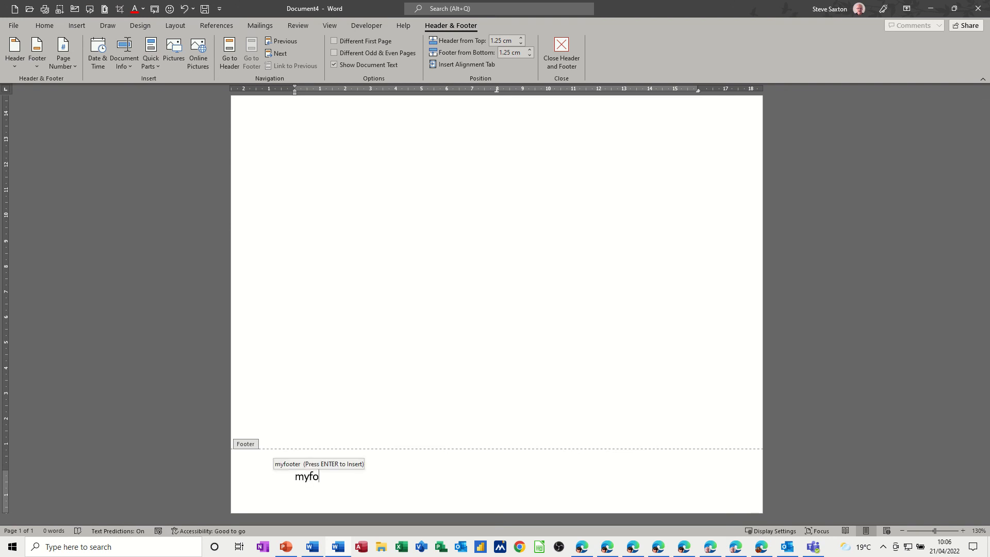
key("Return")
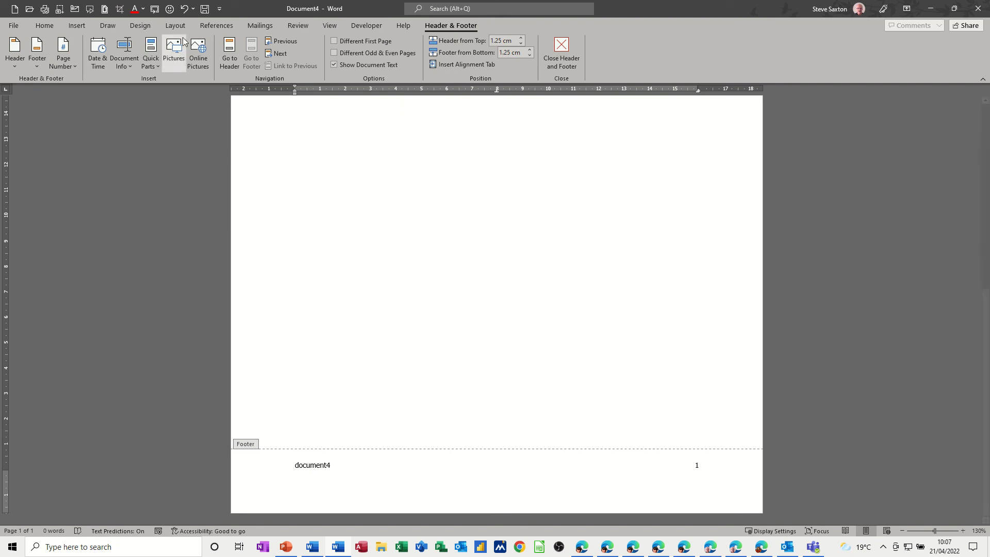
Step: Save the new document as sax in the test folder inside Documents
key("F12")
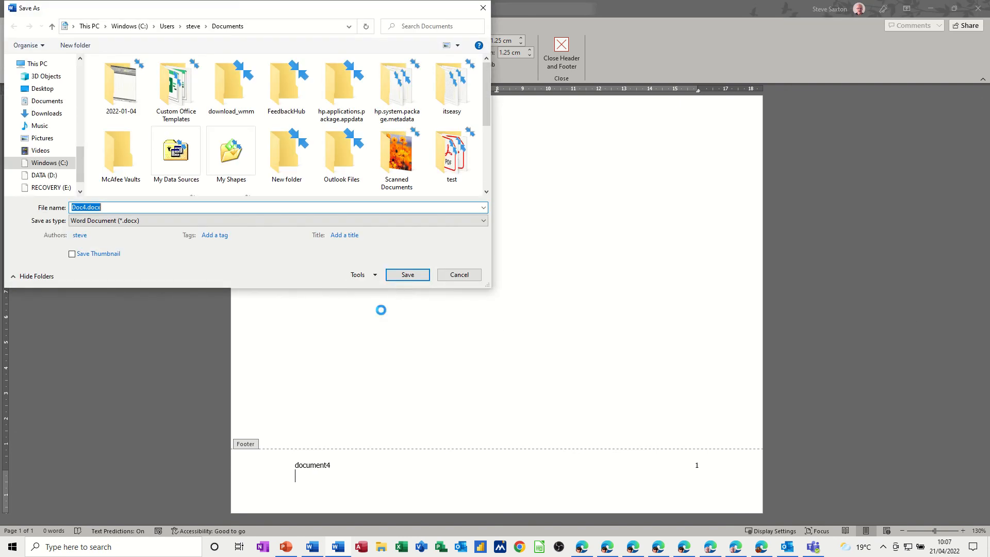
type("test")
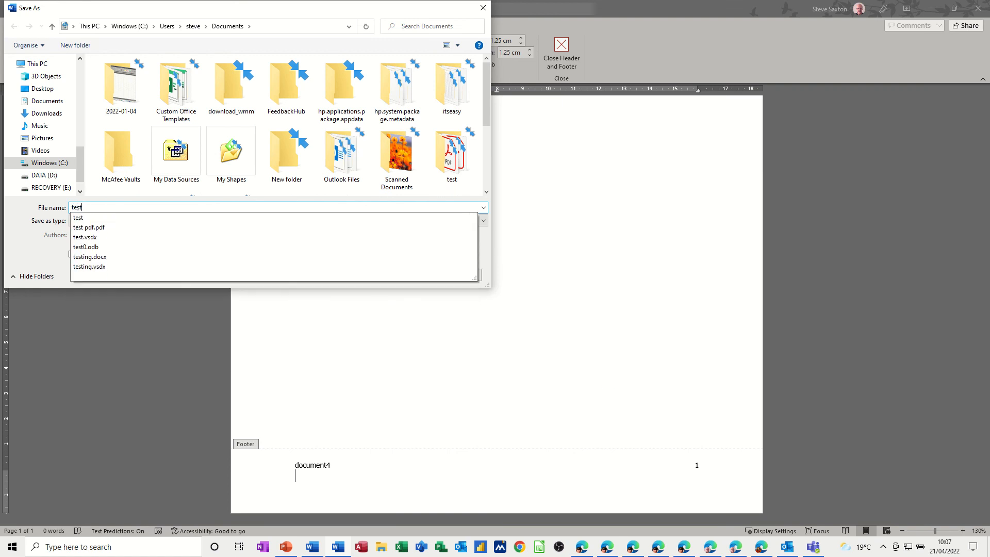
key("Return")
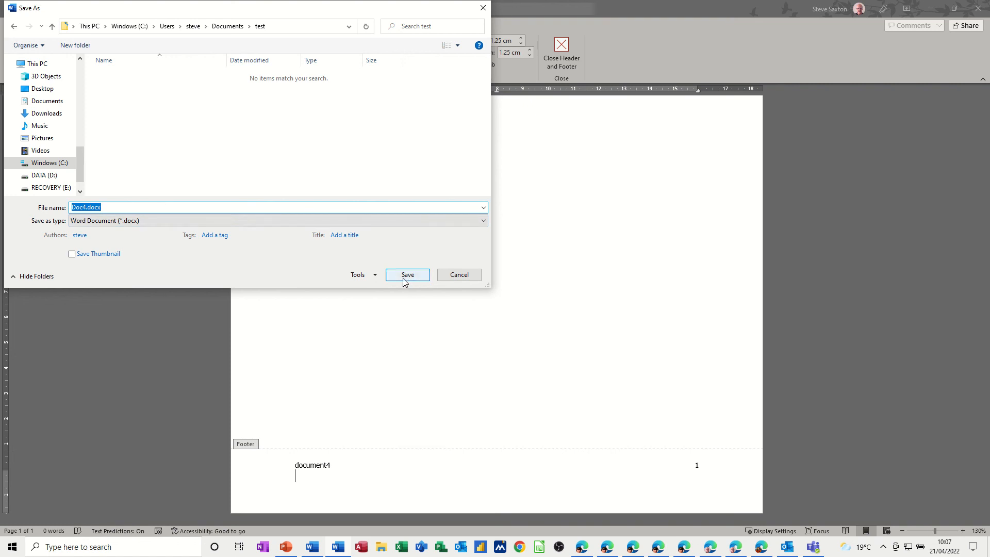
left_click(109, 208)
left_click_drag(109, 208, 72, 212)
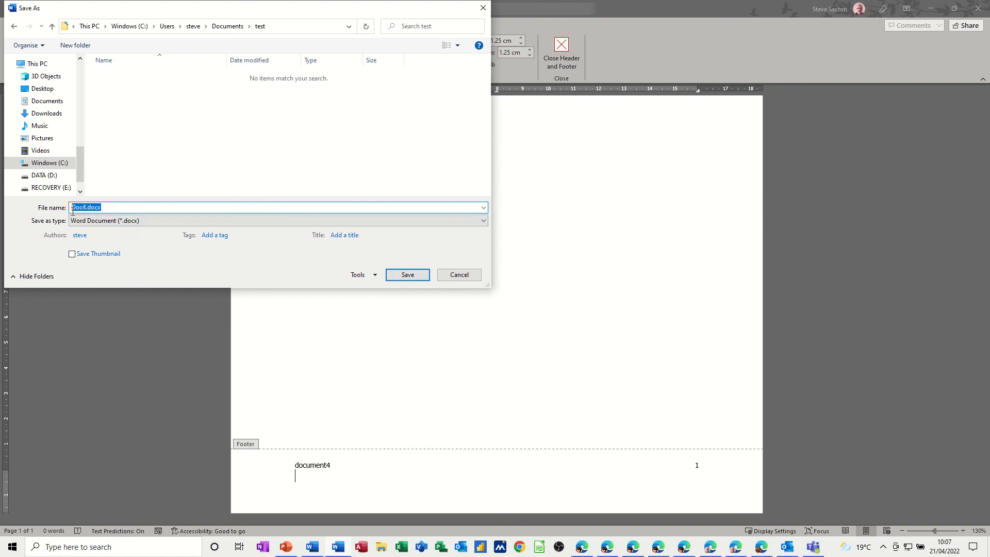
type("sax")
left_click(411, 278)
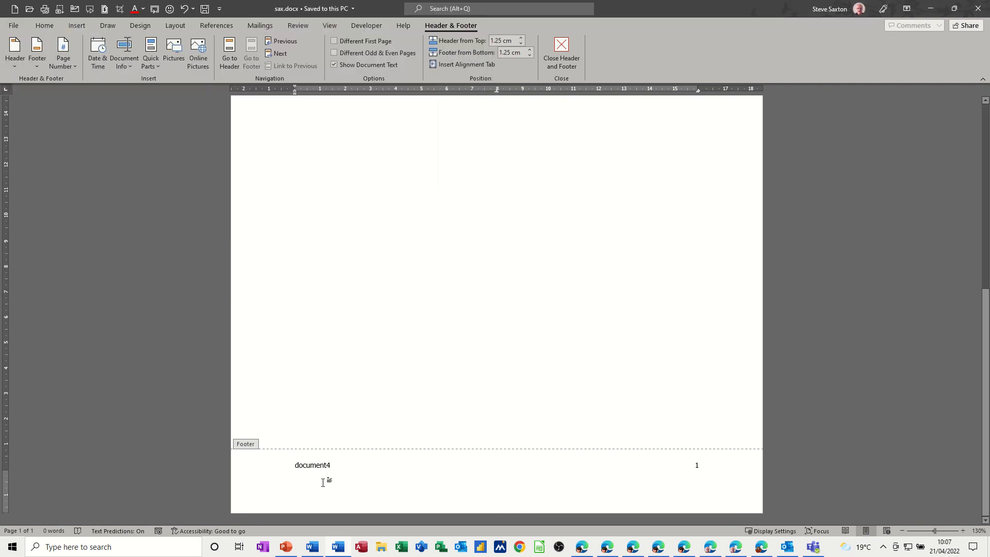
Step: Update the fields across the whole footer line and return to the document body
left_click(311, 465)
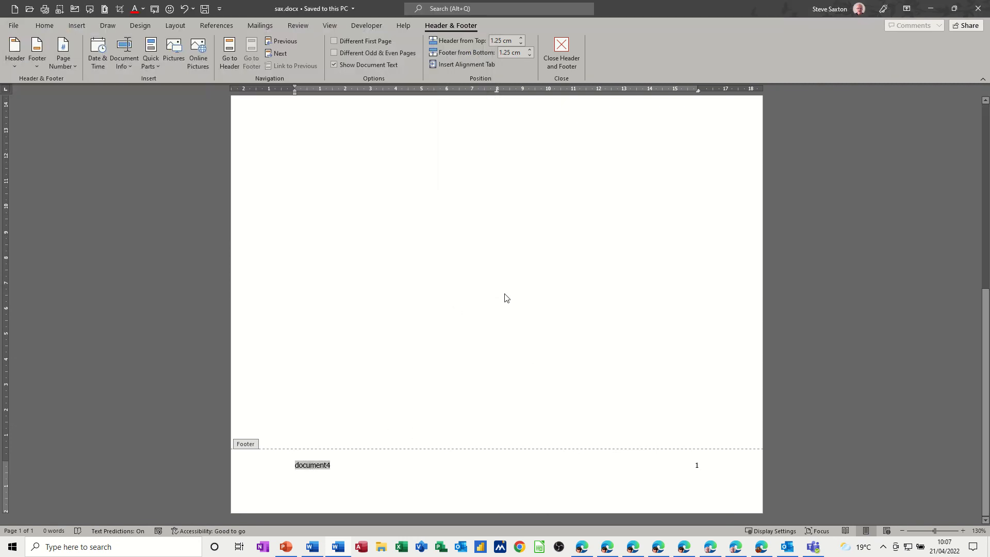
left_click(271, 467)
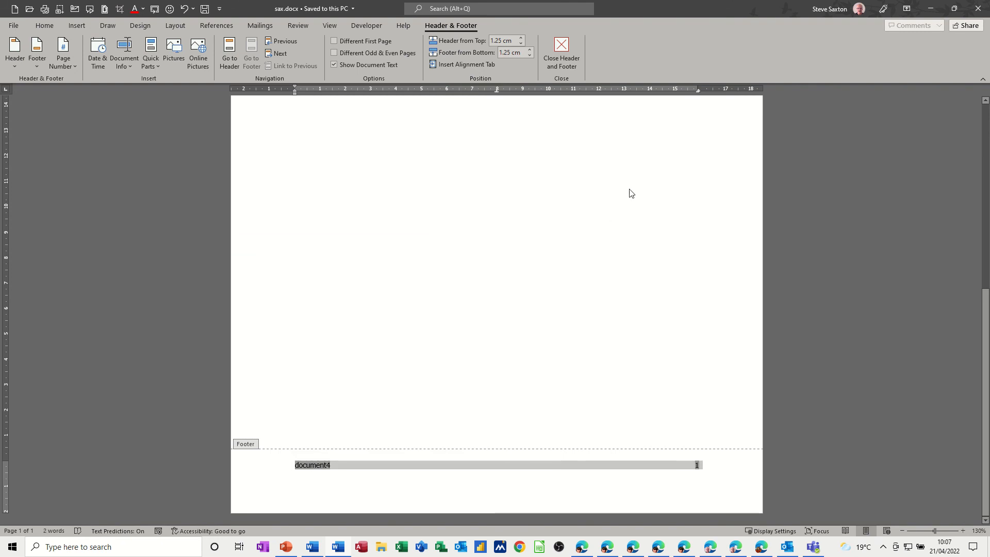
key("F9")
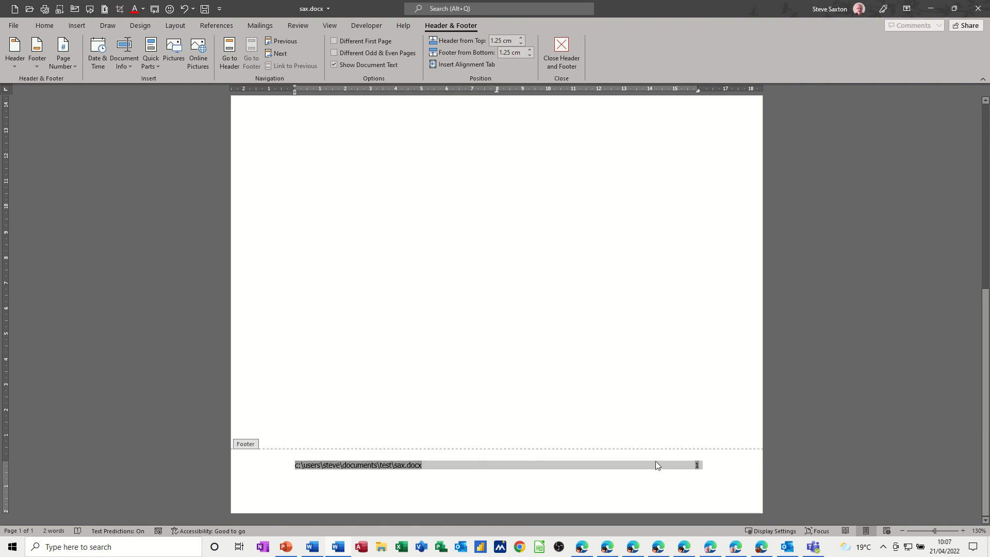
double_click(454, 305)
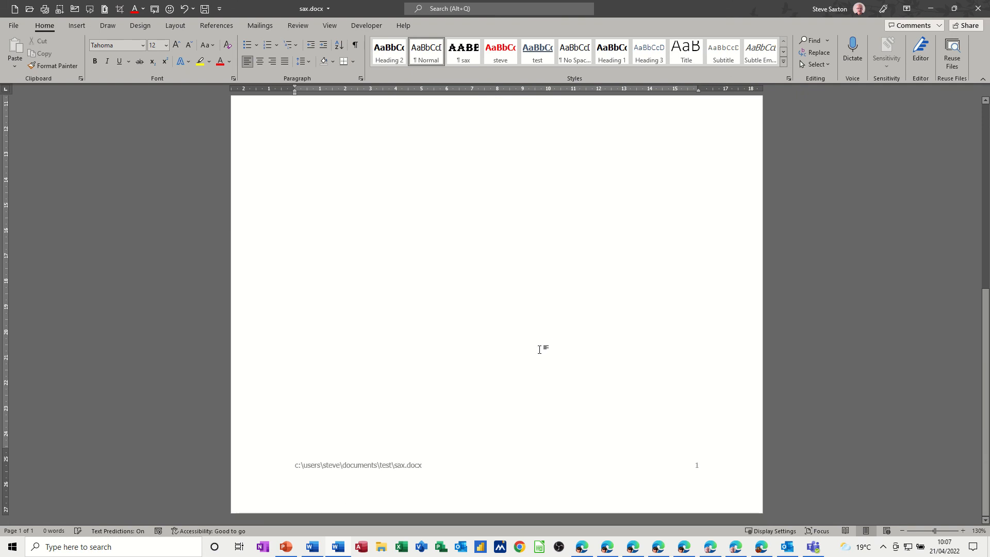
Step: Insert a page break to add a second page and check the footers on both pages
scroll(523, 357, "down", 3)
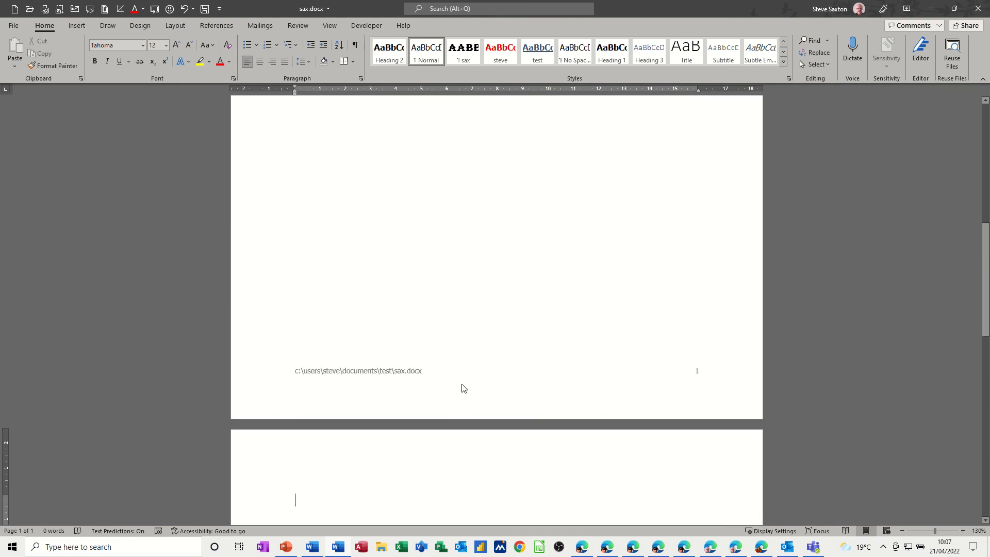
scroll(545, 398, "down", 20)
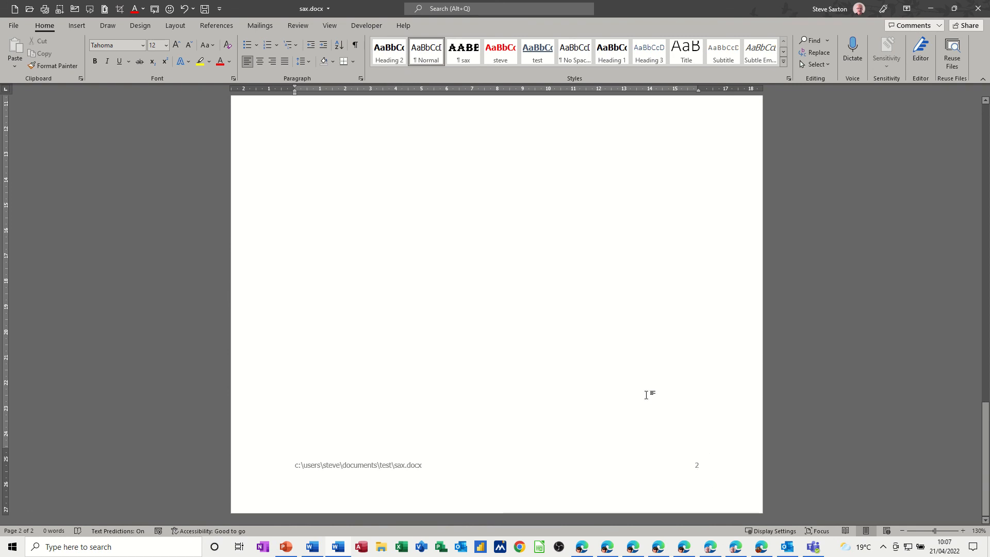
scroll(464, 290, "up", 20)
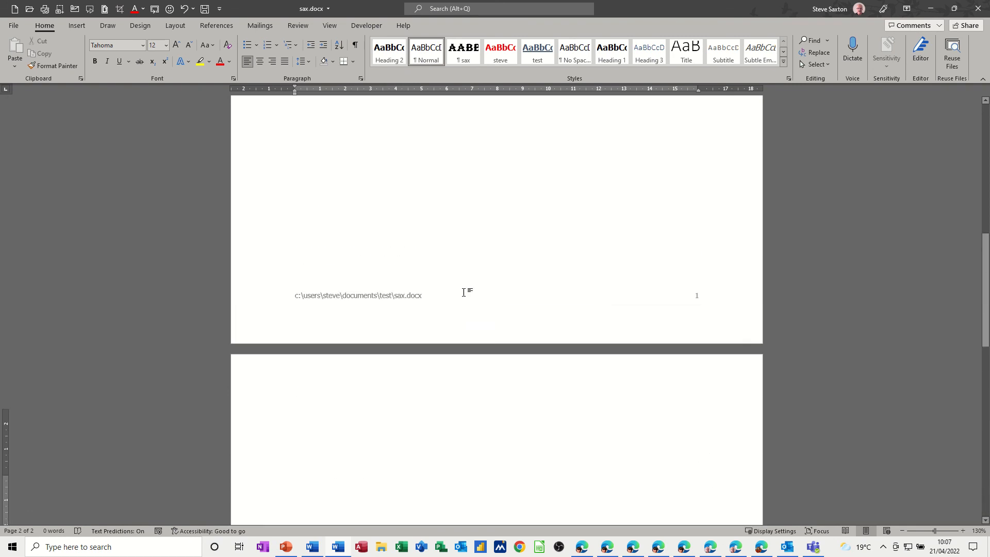
scroll(463, 292, "up", 3)
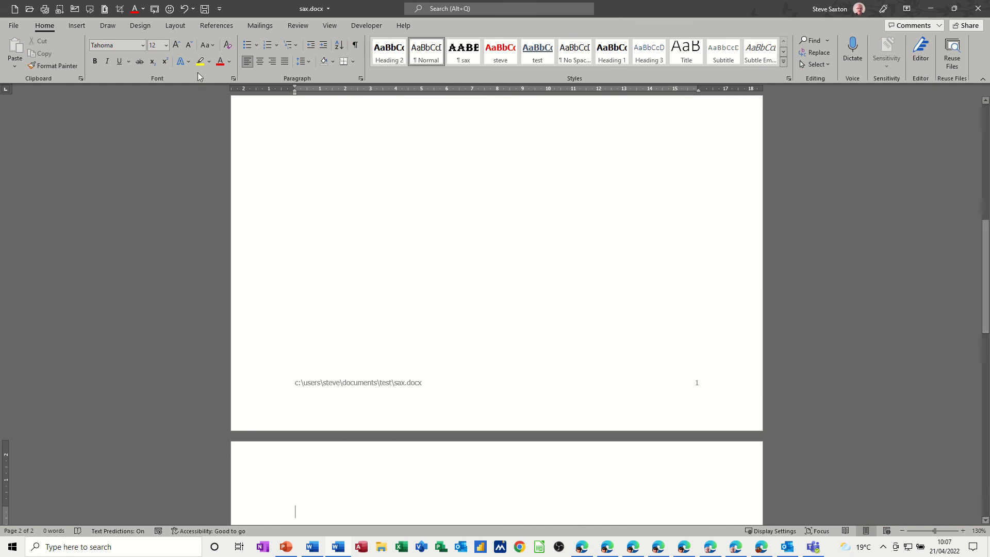
Step: Open the first page's footer, browse the bottom-of-page number designs without choosing one, and close the footer
left_click(76, 25)
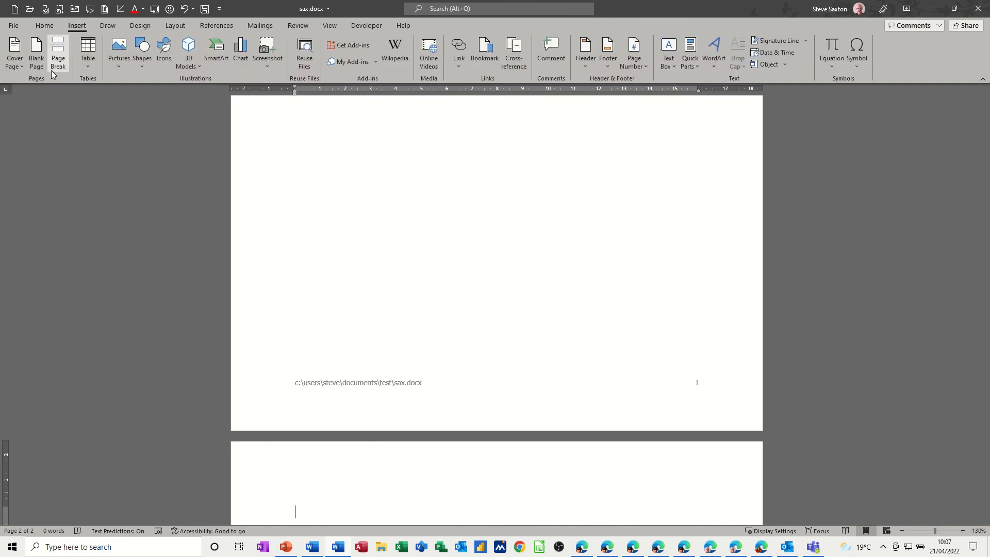
double_click(427, 400)
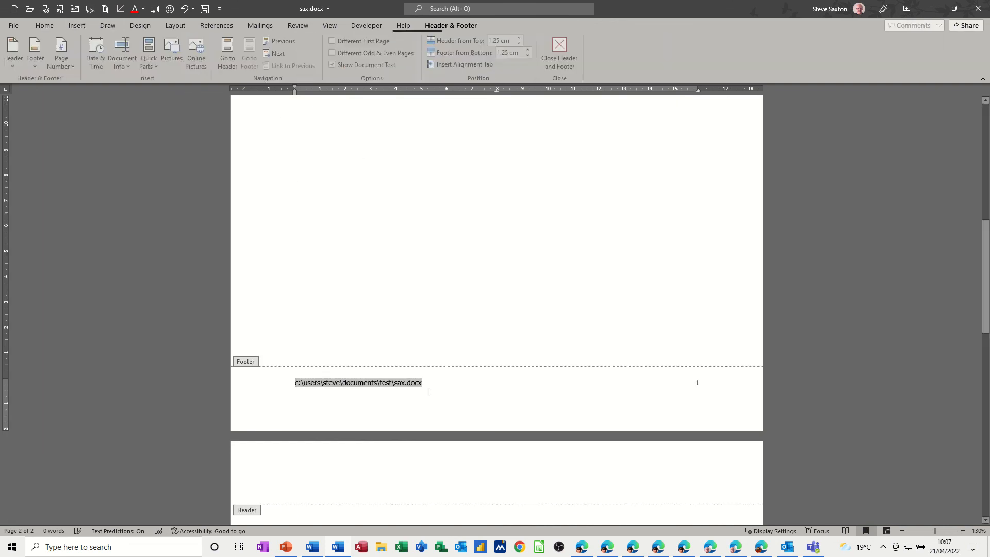
left_click(76, 68)
mouse_move(139, 97)
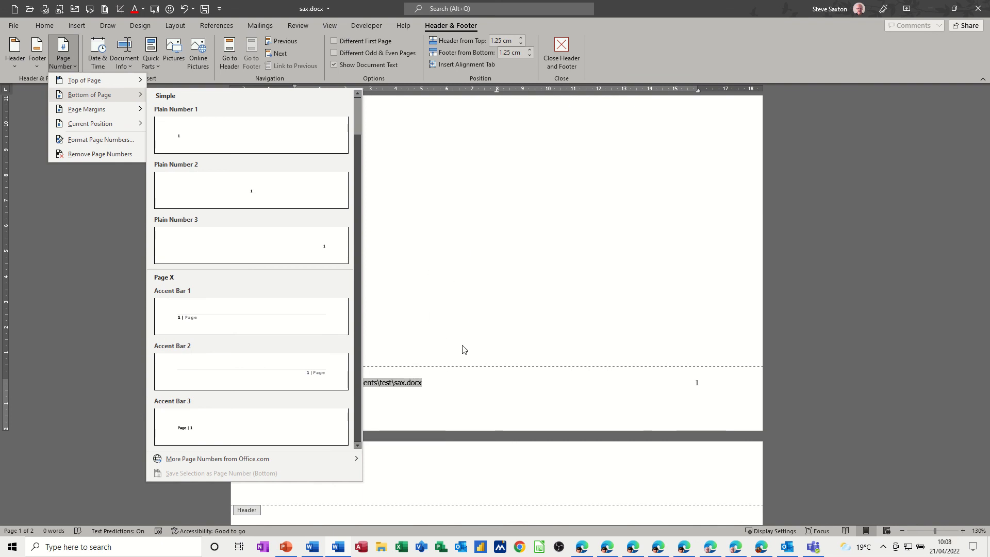
left_click(473, 329)
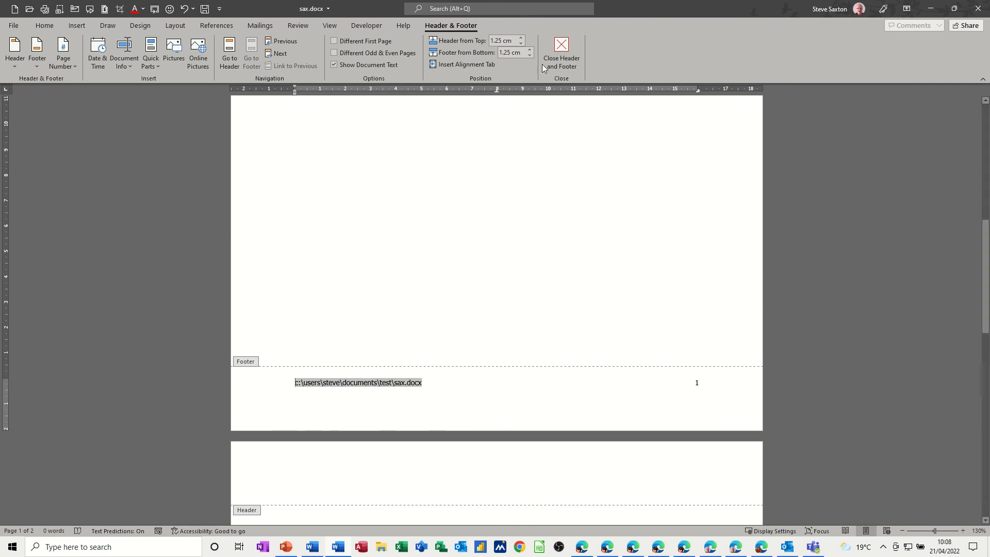
left_click(562, 51)
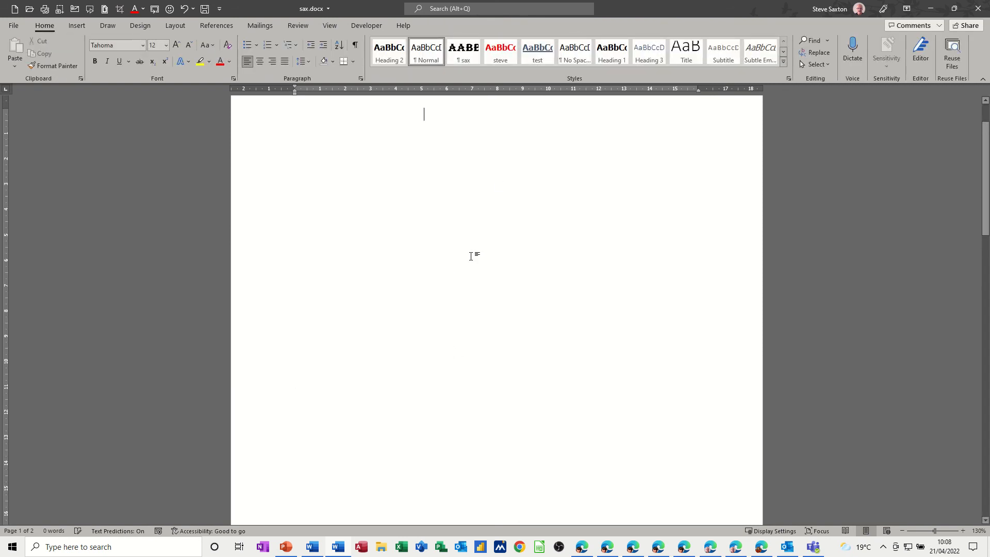